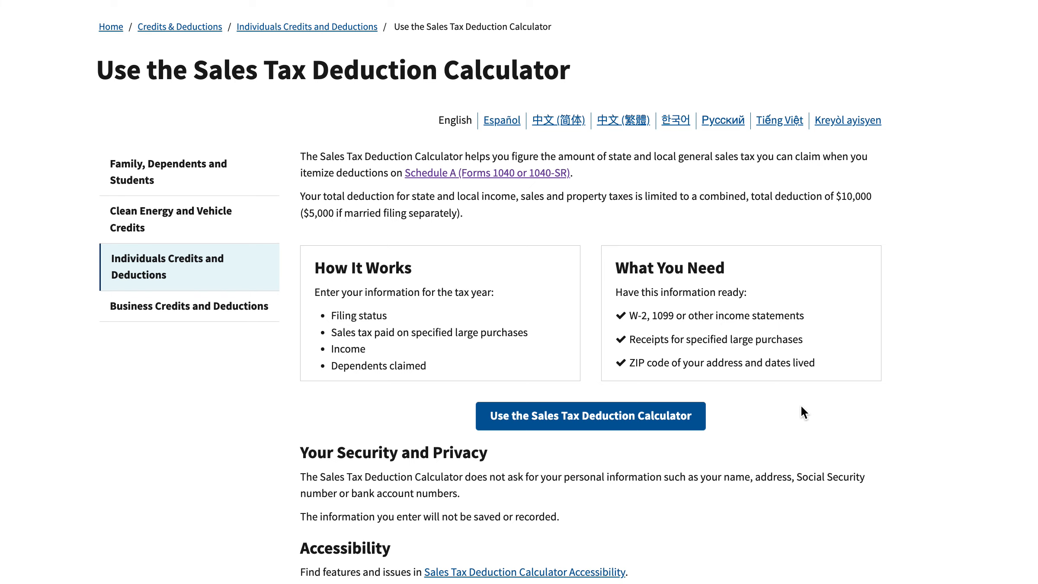
- Review the calculator's introduction page and frequently asked questions, and start the Sales Tax Deduction Calculator
scroll(801, 407, "down", 9)
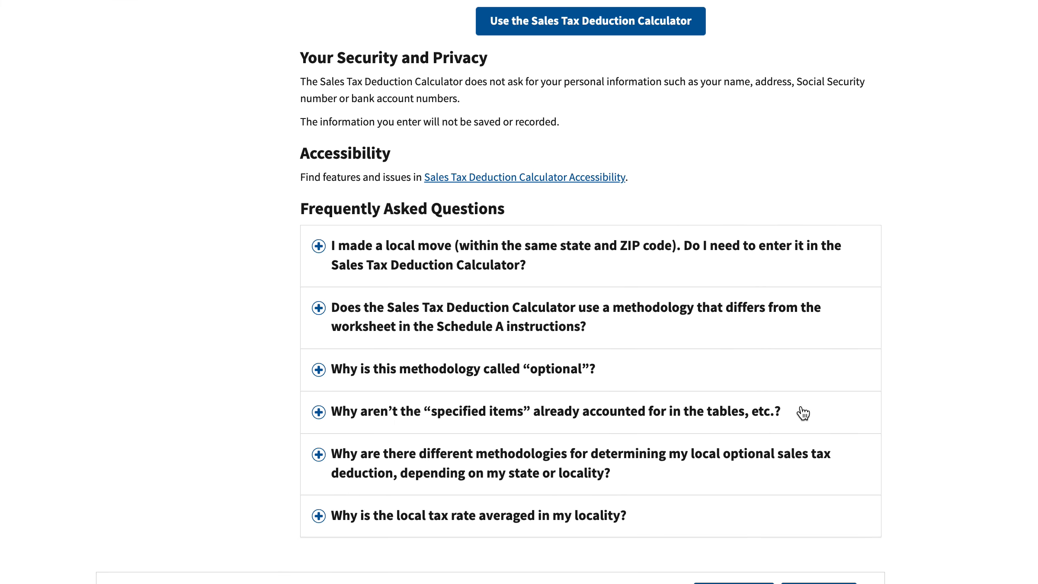
scroll(803, 414, "down", 1)
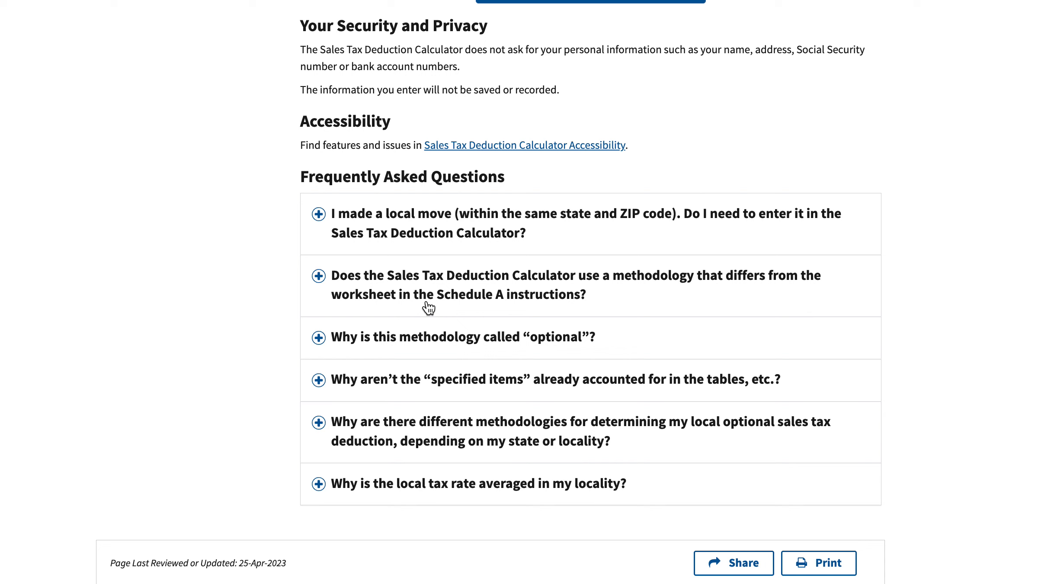
scroll(428, 308, "up", 5)
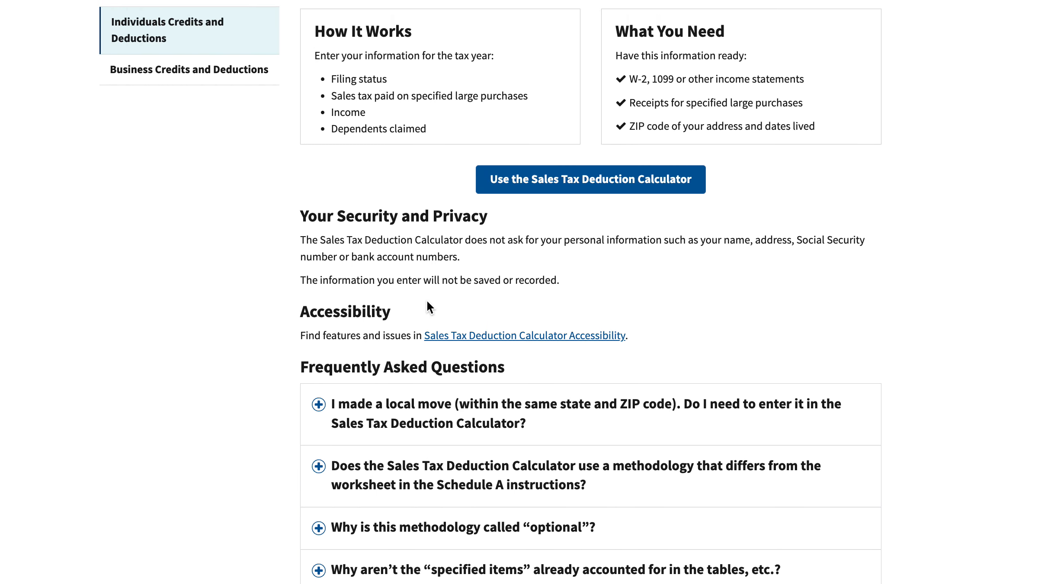
scroll(426, 300, "up", 4)
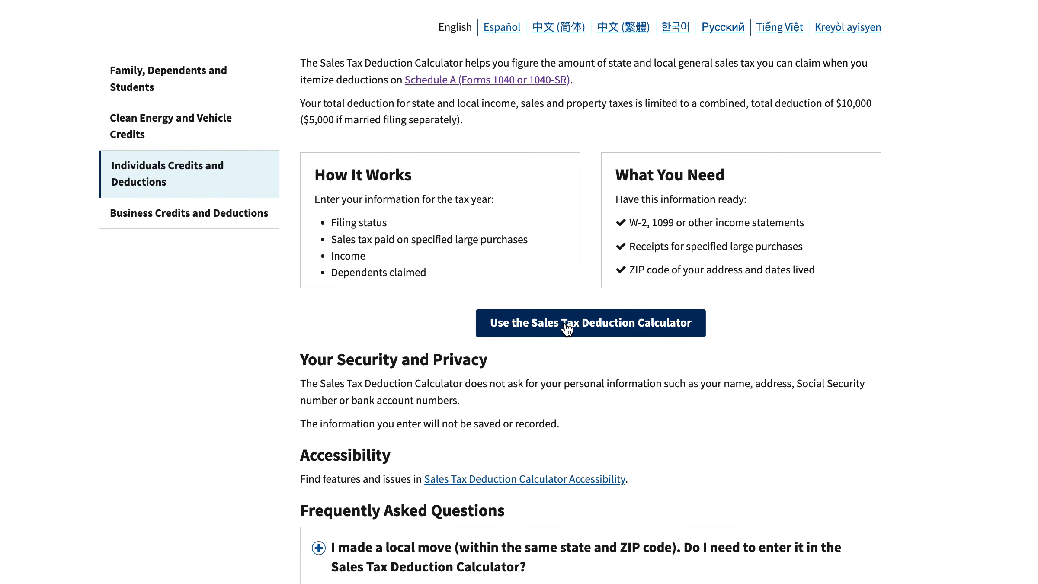
left_click(566, 330)
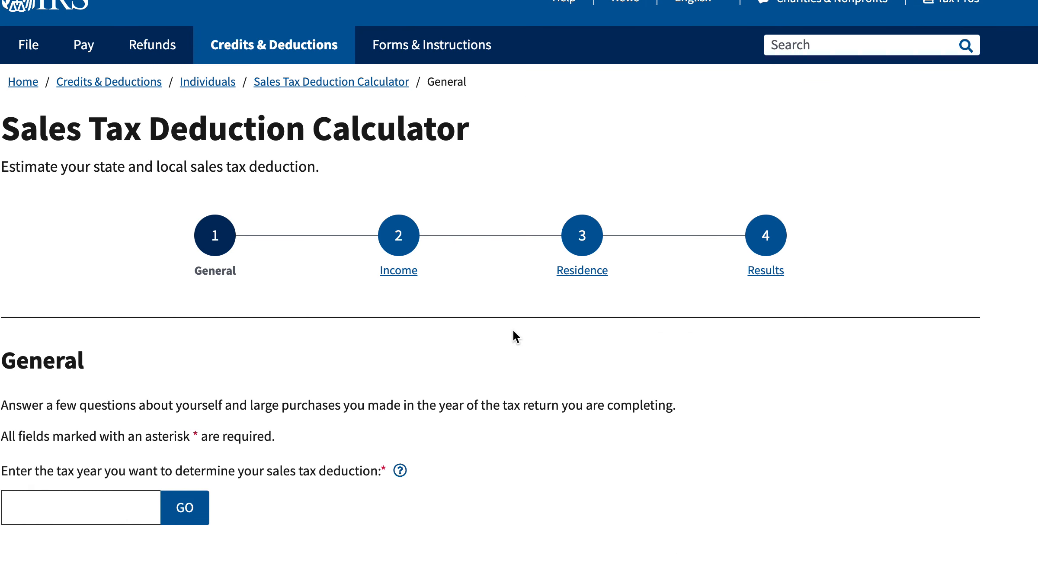
- Enter 2021 as the tax year for the sales tax deduction and load its questions
scroll(513, 328, "down", 2)
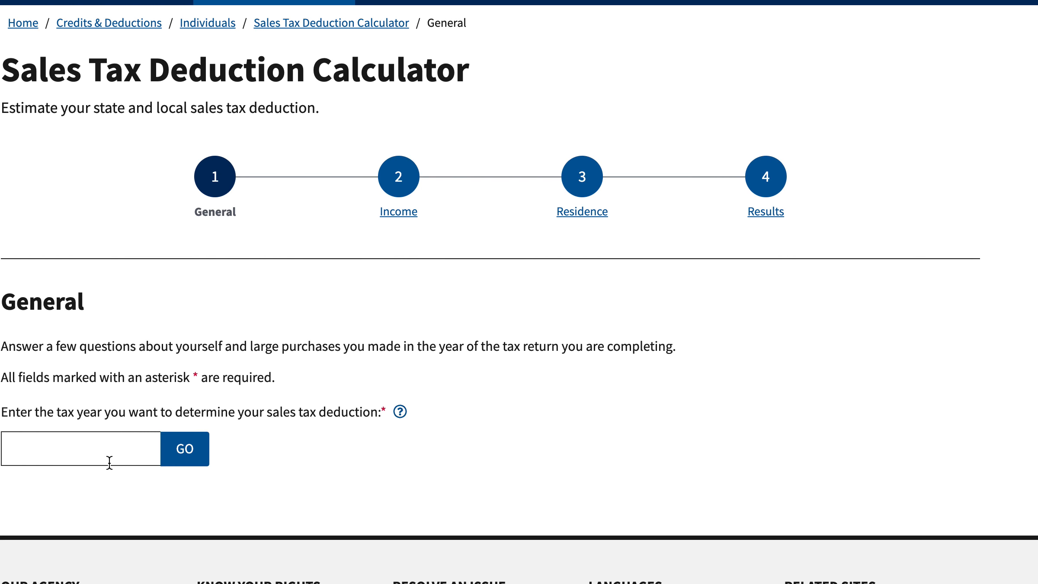
left_click(142, 440)
type("20")
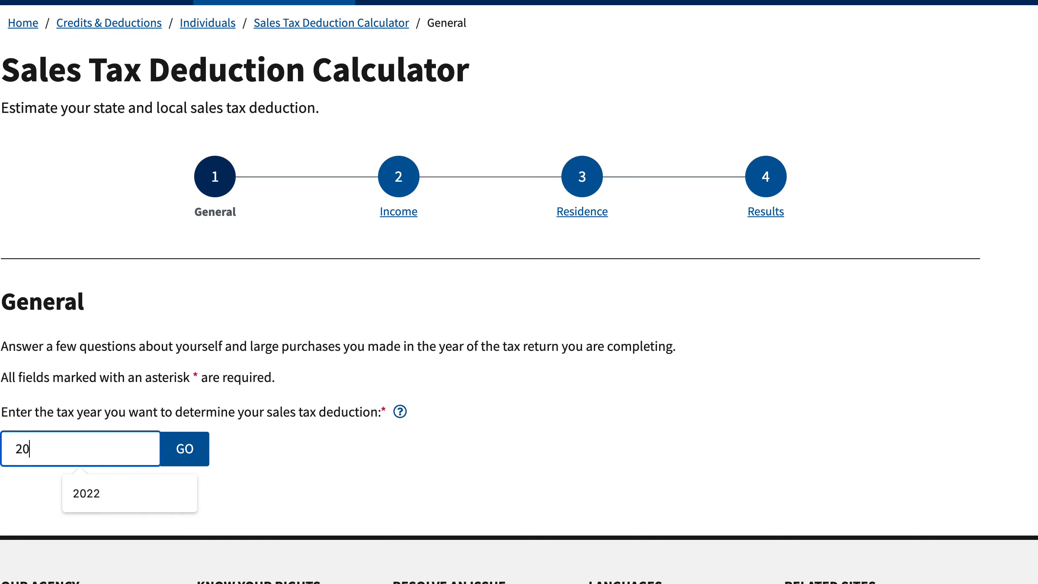
type("21")
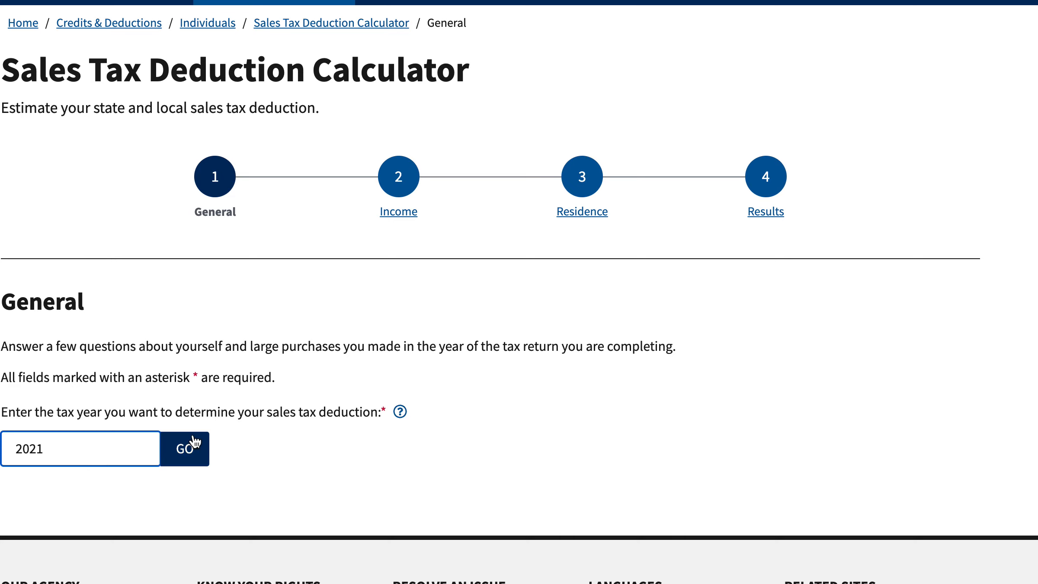
left_click(192, 448)
scroll(450, 522, "down", 3)
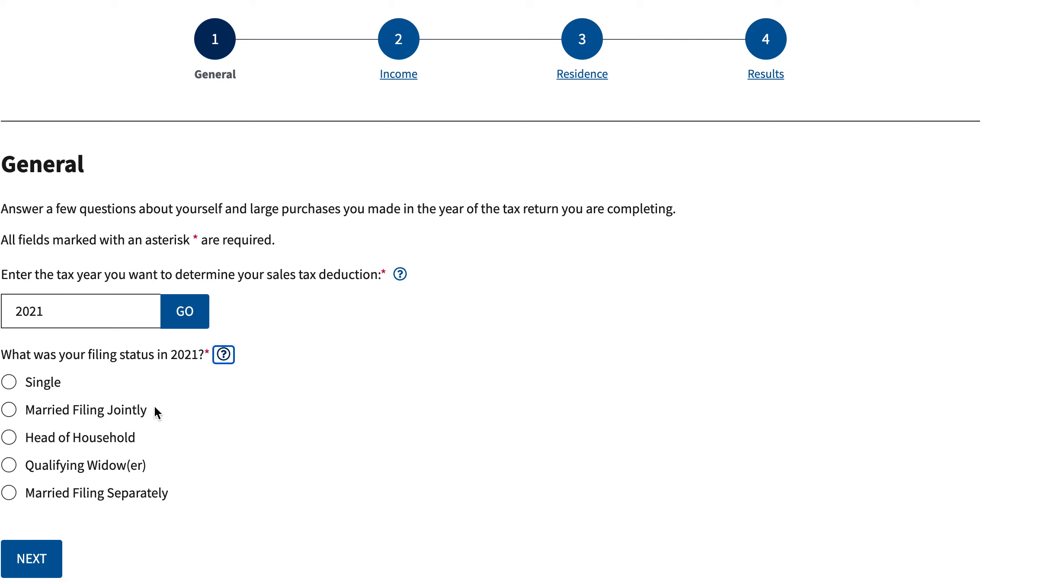
- Set the tax year to 2022 and load the questions for that year
left_click(104, 312)
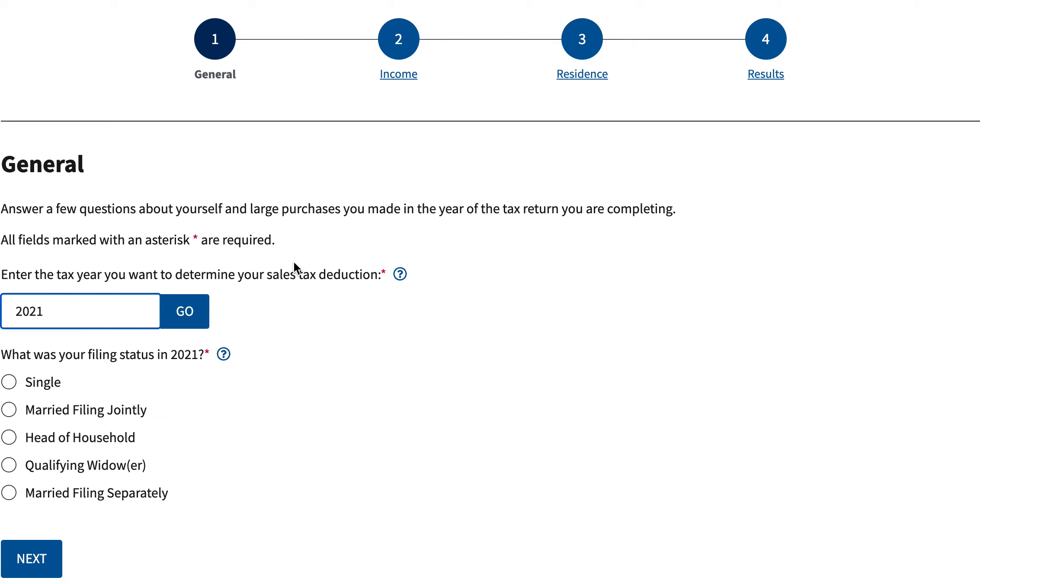
key("BackSpace")
type("2")
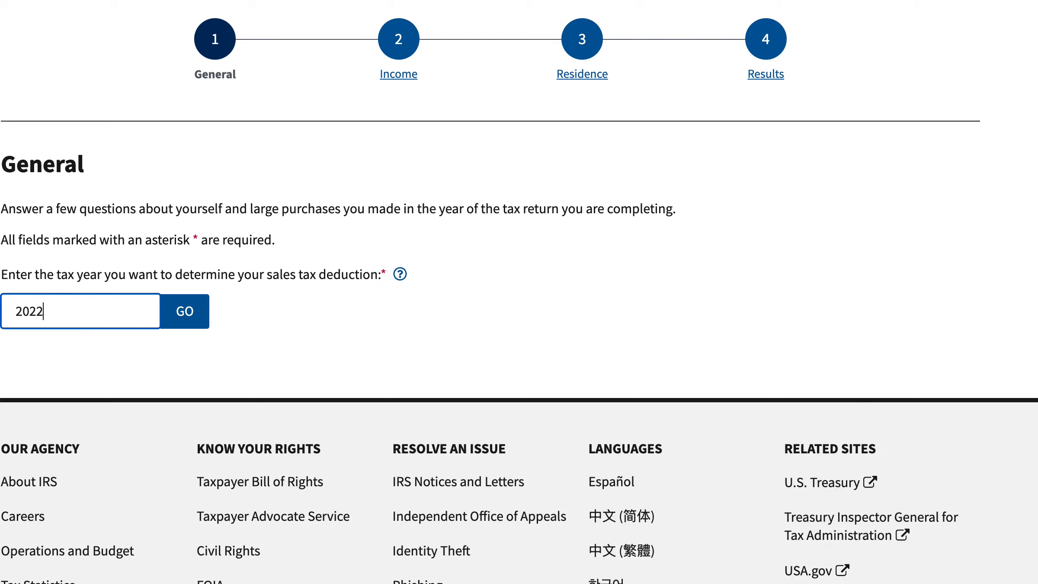
left_click(194, 312)
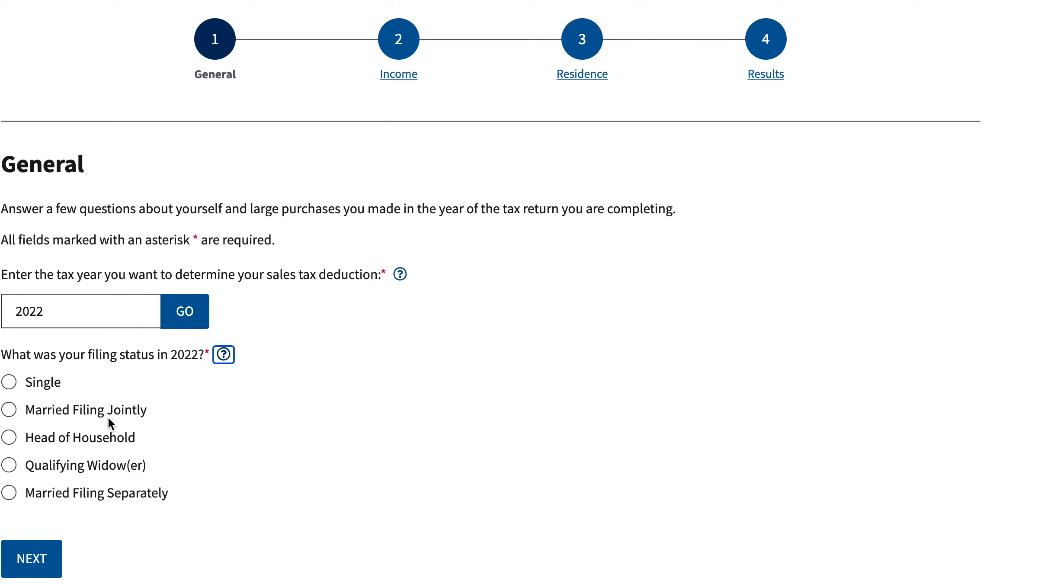
- Choose Married Filing Jointly as the filing status and set the number of dependents to 2
left_click(9, 410)
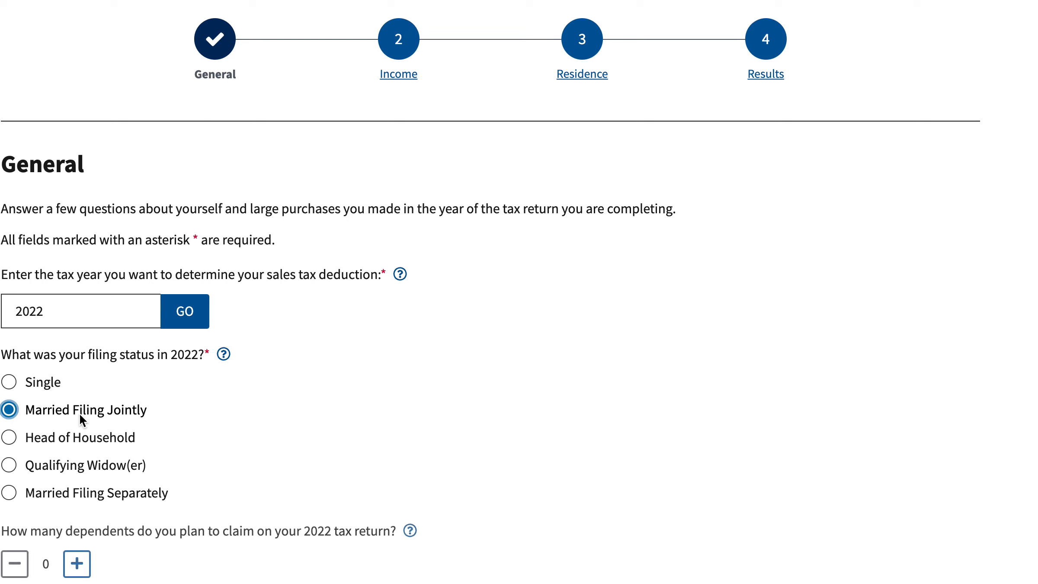
scroll(95, 415, "down", 3)
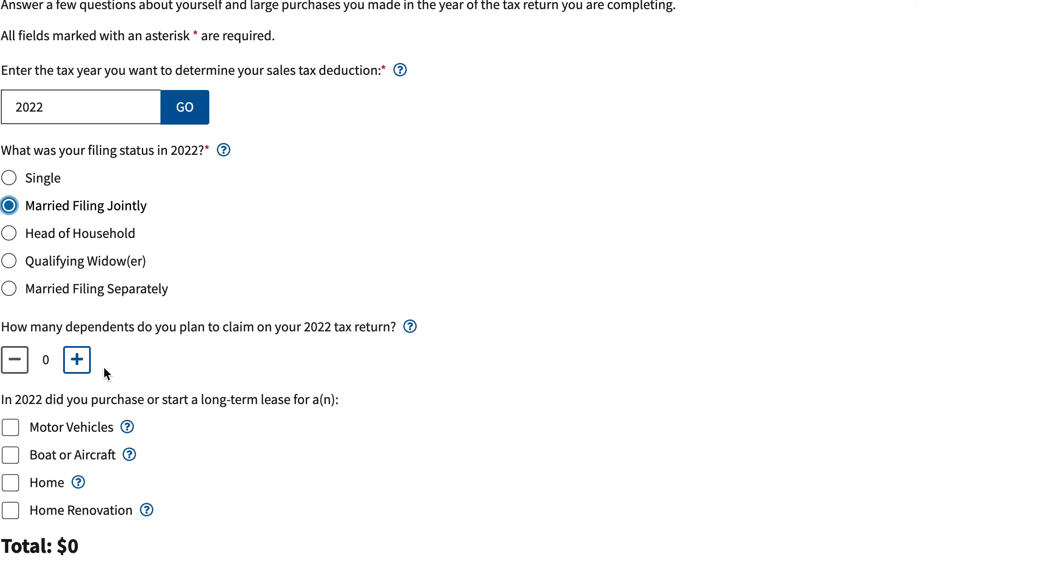
left_click(82, 359)
scroll(81, 358, "up", 2)
scroll(93, 390, "down", 3)
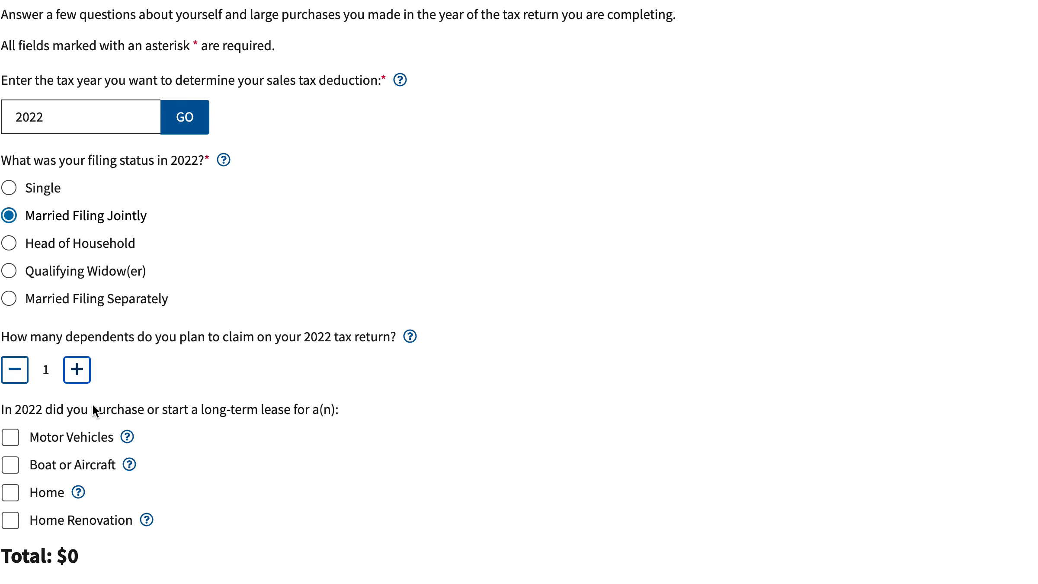
left_click(82, 378)
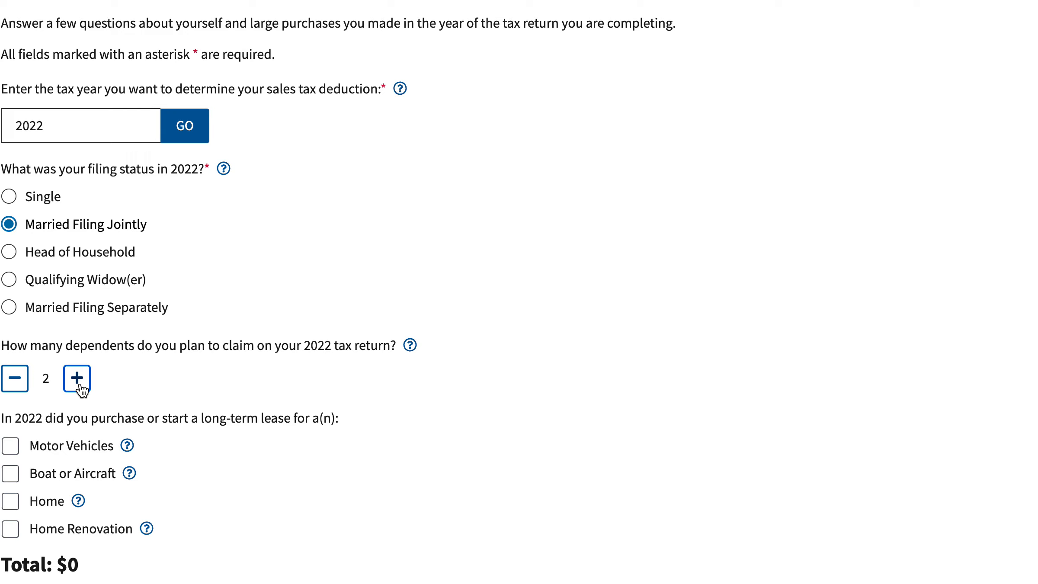
- Show the help explanations for the Home Renovation, Home and Motor Vehicles purchase categories
scroll(282, 392, "down", 3)
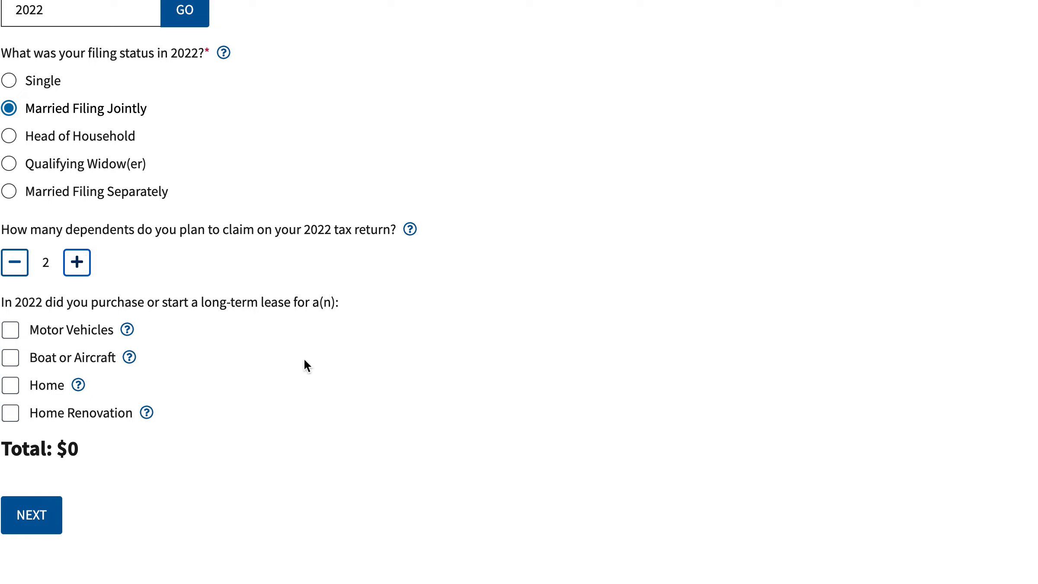
left_click(147, 413)
scroll(149, 412, "down", 2)
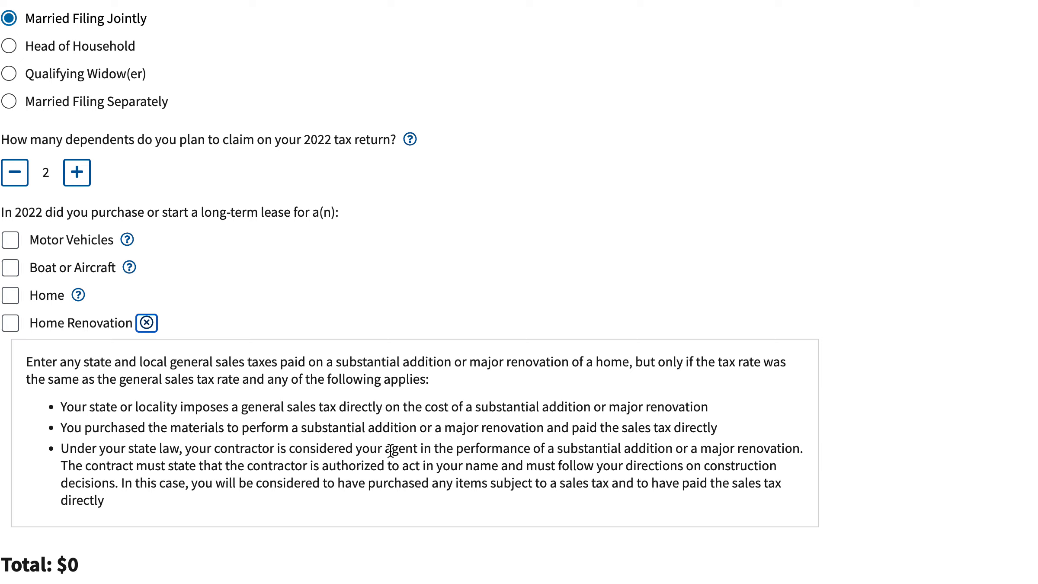
left_click(78, 295)
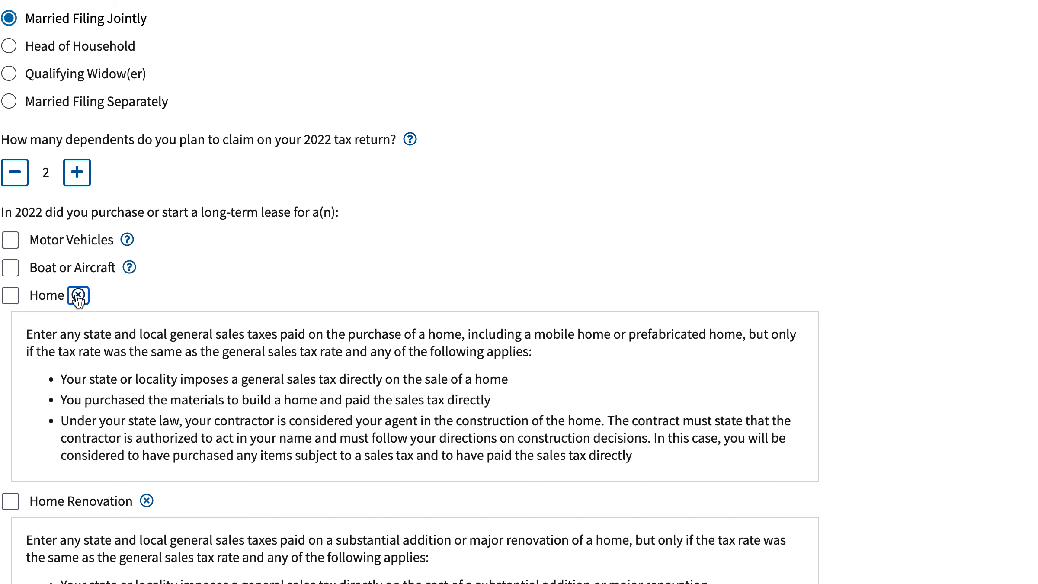
left_click(126, 239)
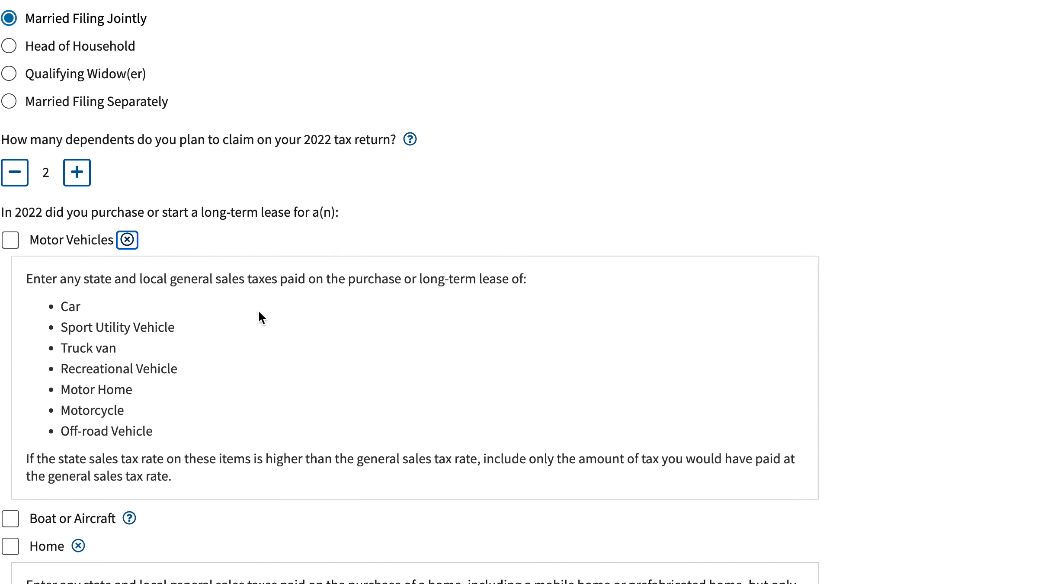
scroll(173, 457, "down", 1)
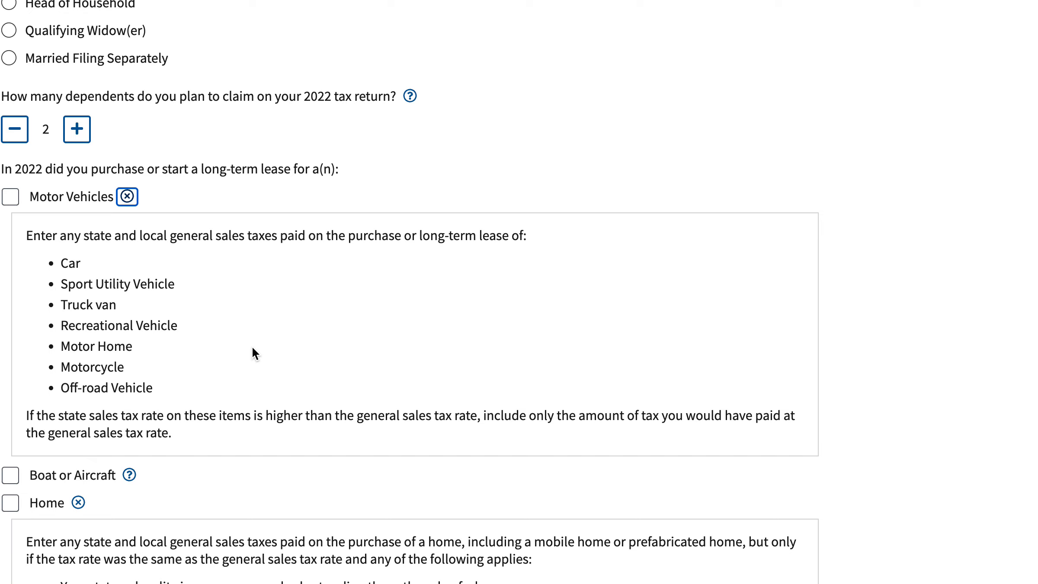
- Include Motor Vehicles among the purchases, with $3,000 taxes paid and the description "2022 Jeep"
left_click(10, 197)
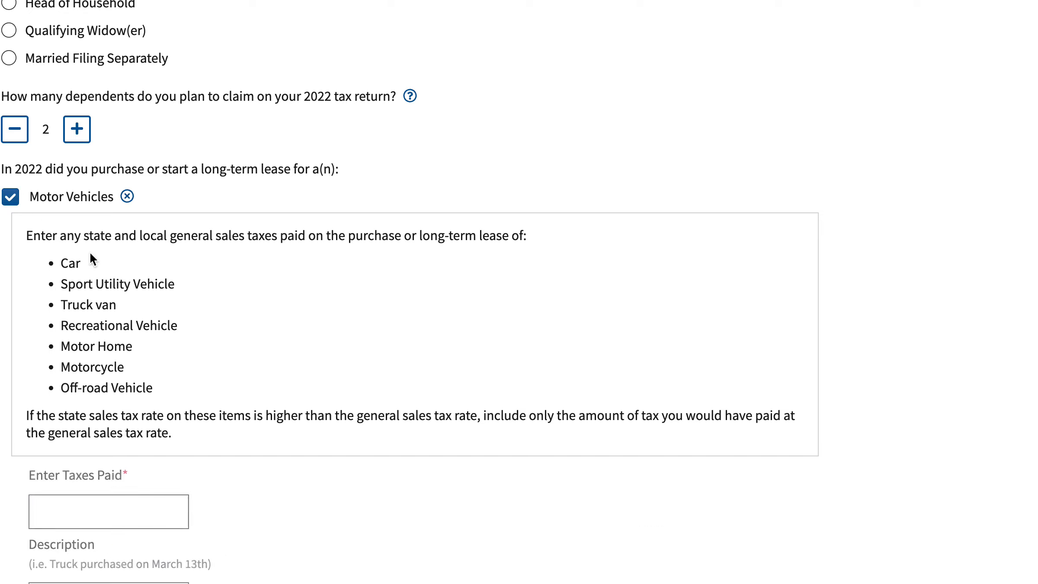
scroll(265, 370, "down", 2)
left_click(112, 427)
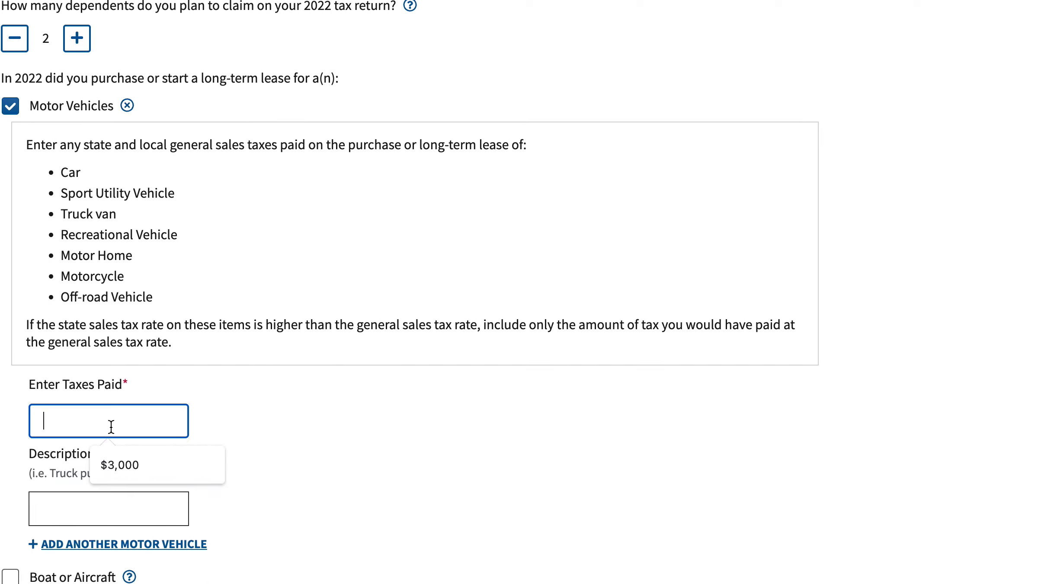
scroll(296, 415, "up", 1)
type("3000")
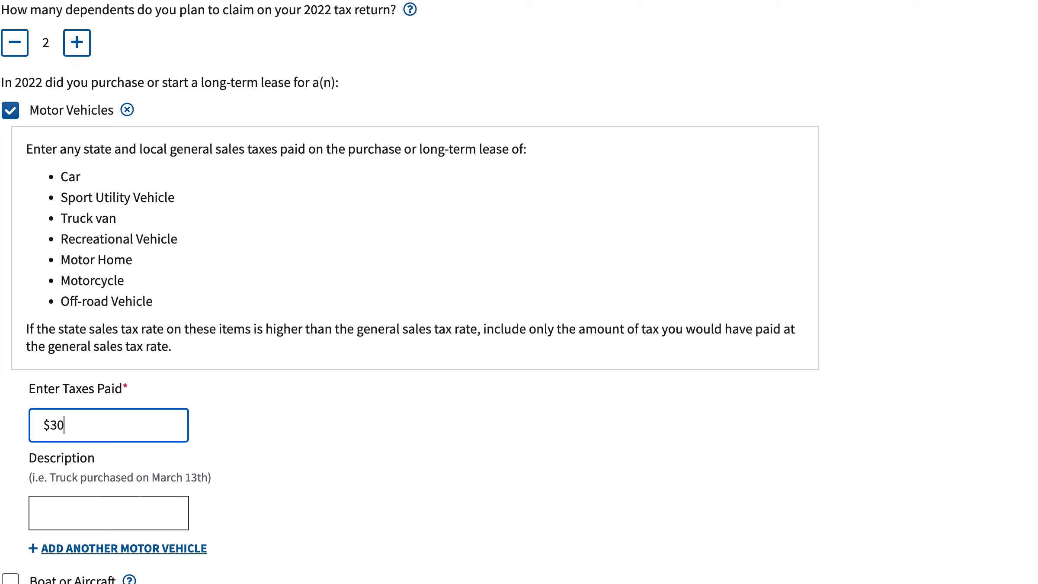
left_click(176, 515)
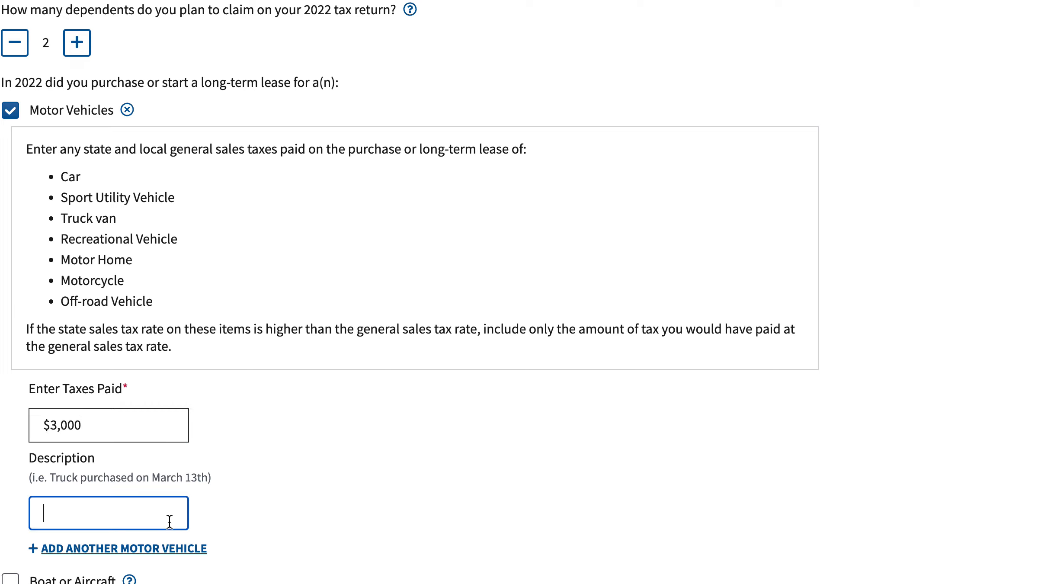
type("2022 Jeep Cheor")
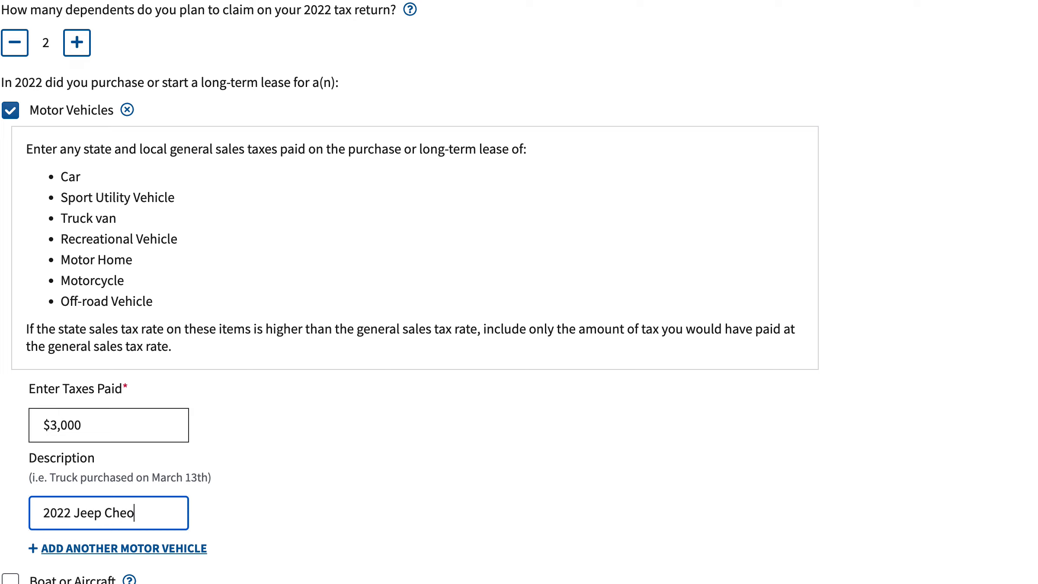
key("BackSpace")
key("BackSpace")
type("ro")
key("BackSpace")
key("BackSpace")
key("BackSpace")
key("BackSpace")
key("BackSpace")
- Include Boat or Aircraft among the purchases, with $2,000 taxes paid and the description "Nice motorboat"
scroll(303, 485, "down", 3)
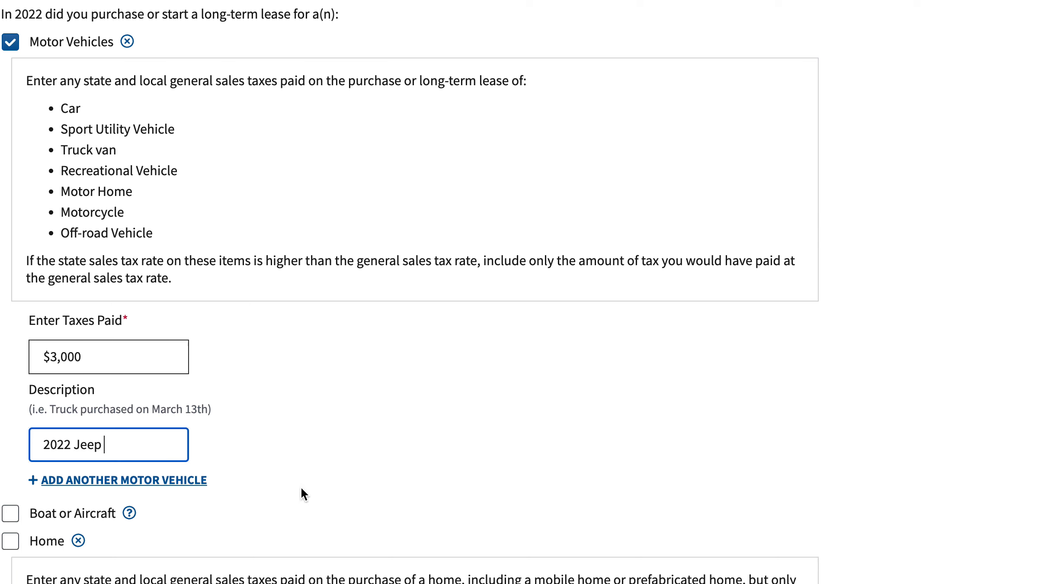
scroll(298, 457, "down", 3)
left_click(10, 438)
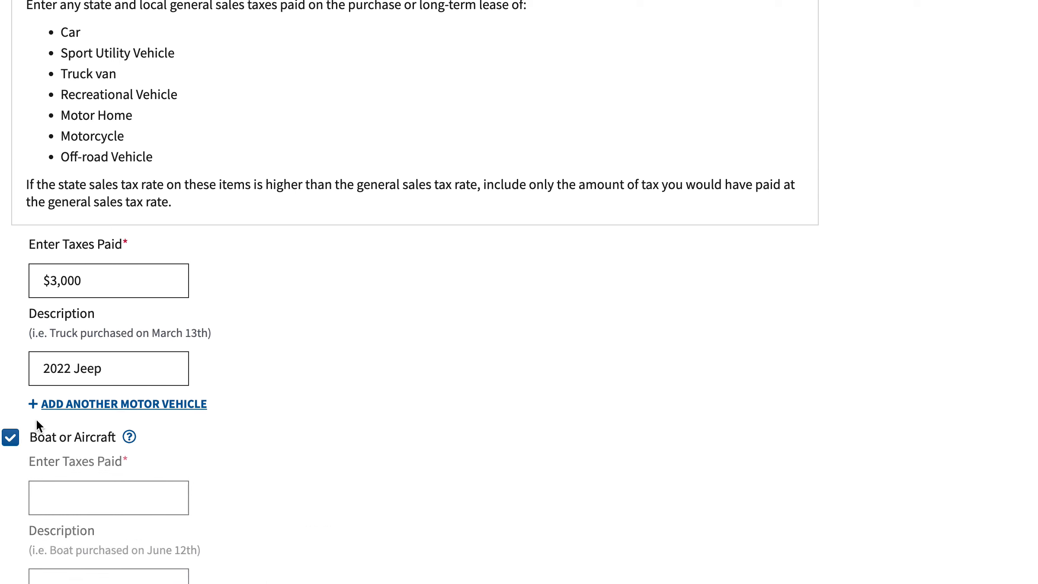
left_click(89, 493)
type("2,00")
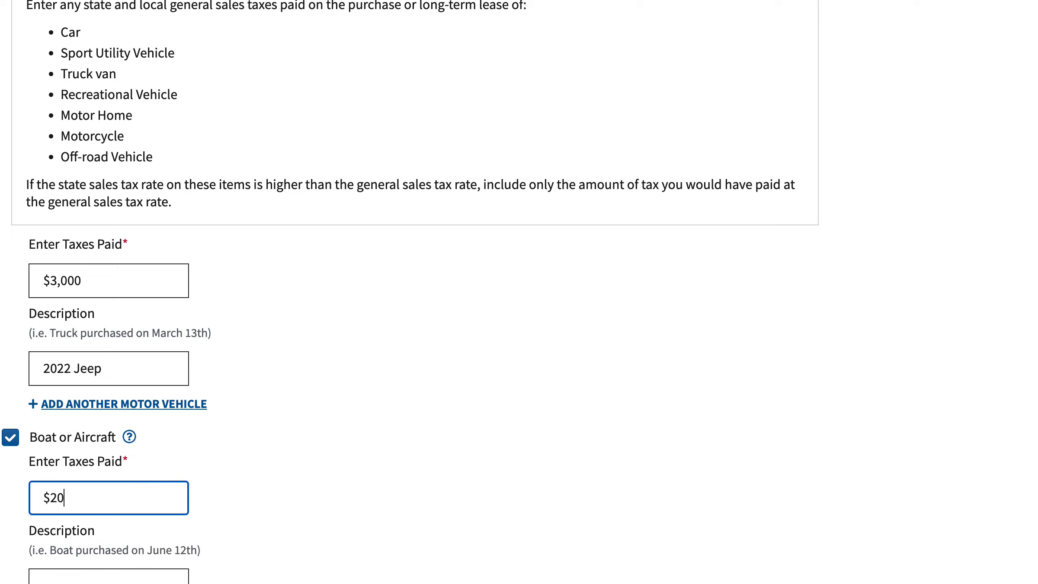
type("0")
scroll(123, 485, "down", 3)
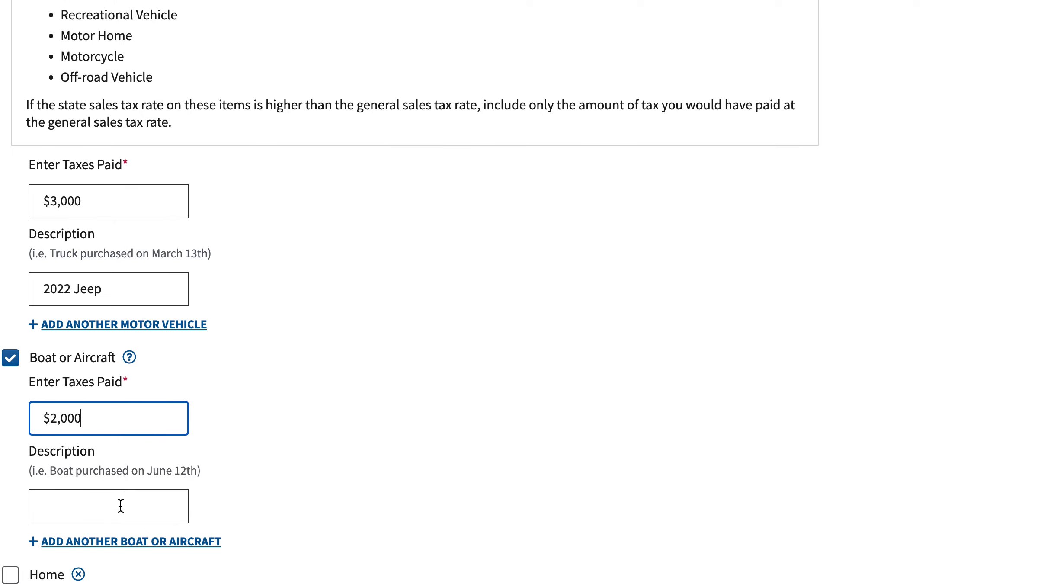
left_click(168, 496)
type("N")
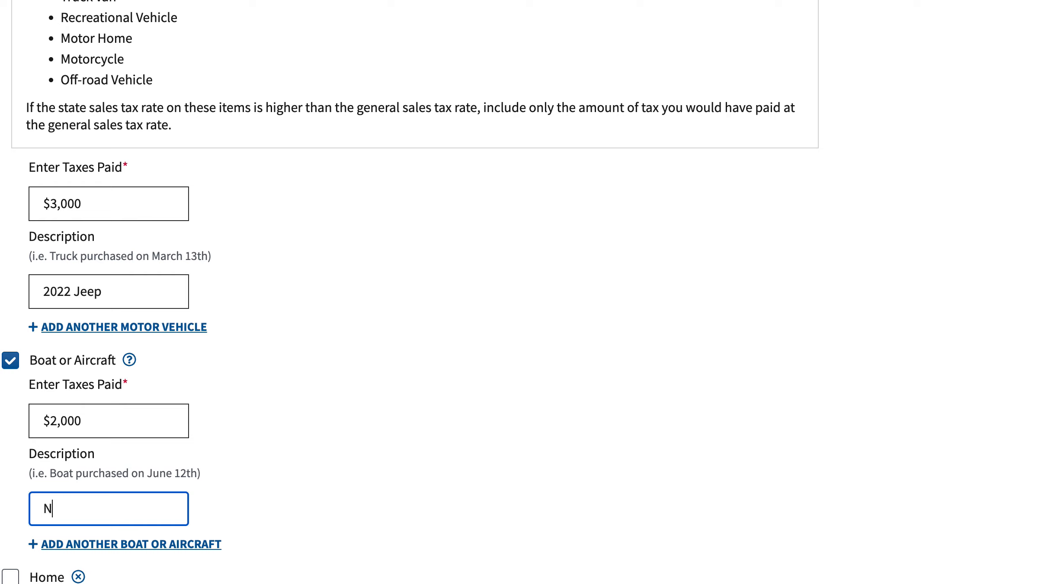
type("ice motoro")
key("BackSpace")
type("board")
key("BackSpace")
key("BackSpace")
type("t")
- Proceed to the Income section and show the help for the couple's total adjusted gross income
scroll(469, 362, "down", 12)
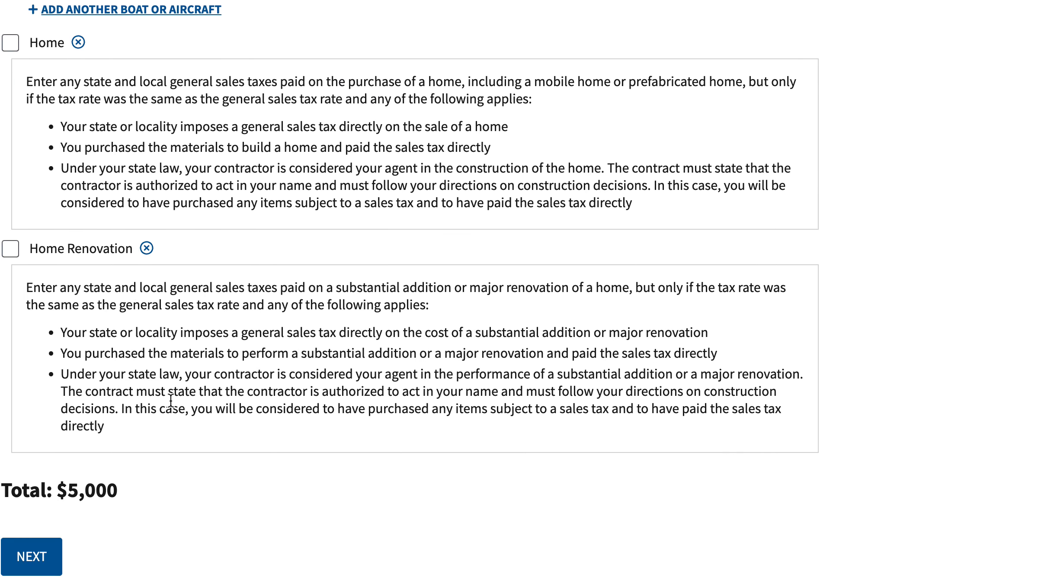
left_click(43, 560)
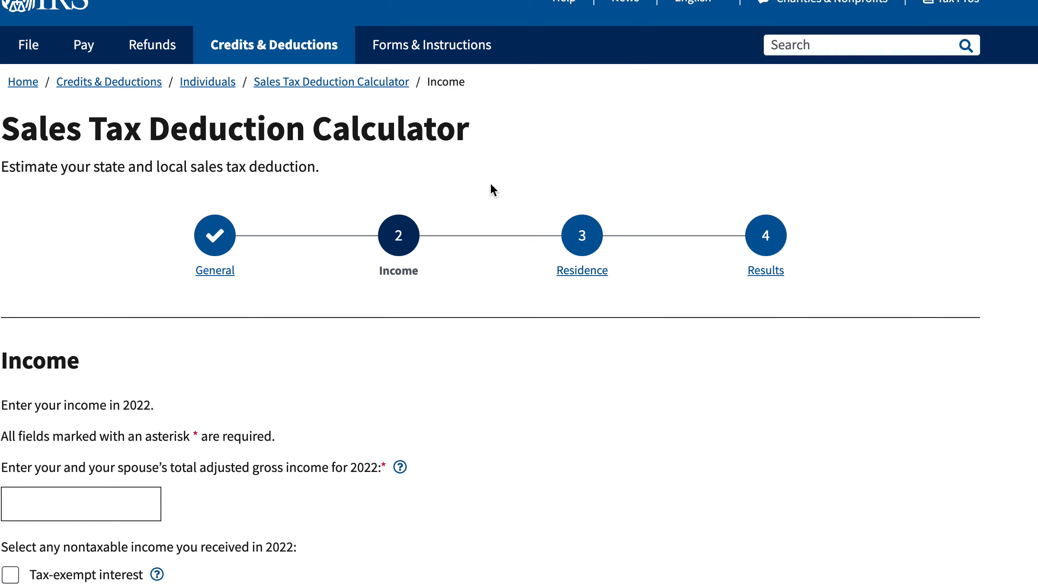
scroll(239, 277, "down", 1)
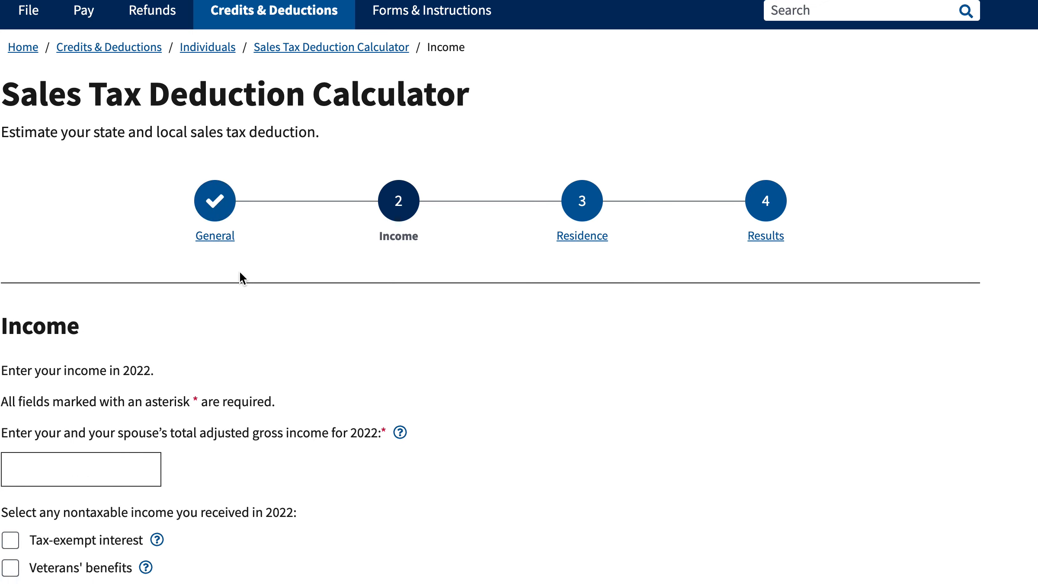
left_click(400, 433)
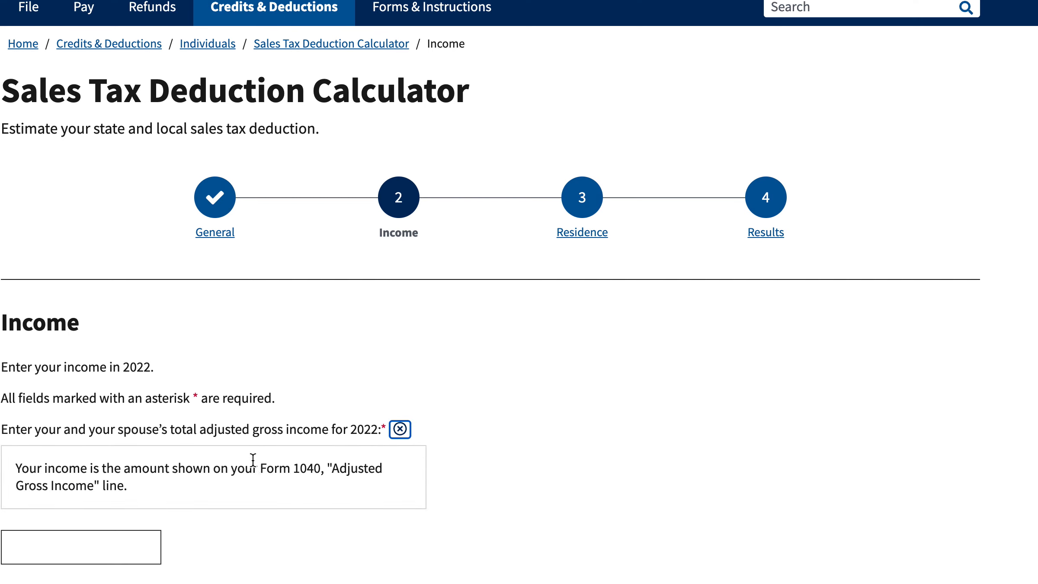
- Enter $100,000 as the couple's total adjusted gross income for 2022
left_click(95, 546)
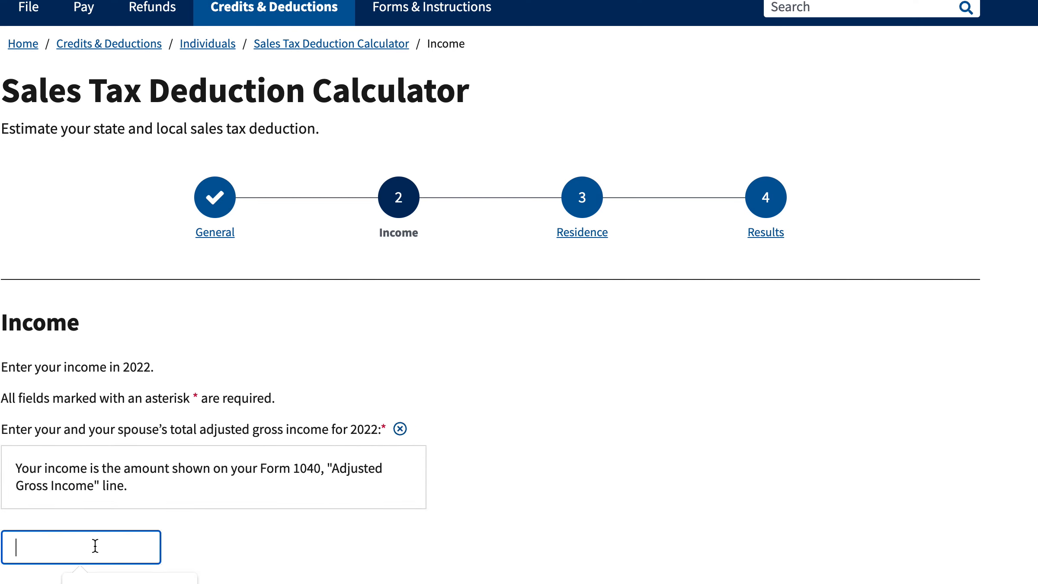
type("$100,000")
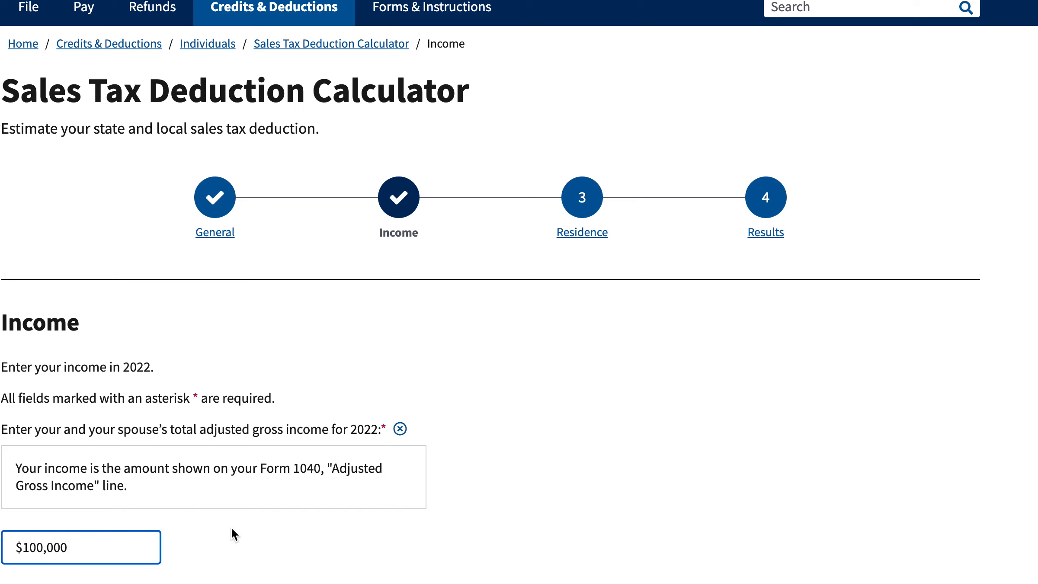
- Show the help explanations for tax-exempt interest, Social Security and Railroad Retirement benefits, nontaxable combat pay and veterans' benefits
scroll(236, 493, "down", 6)
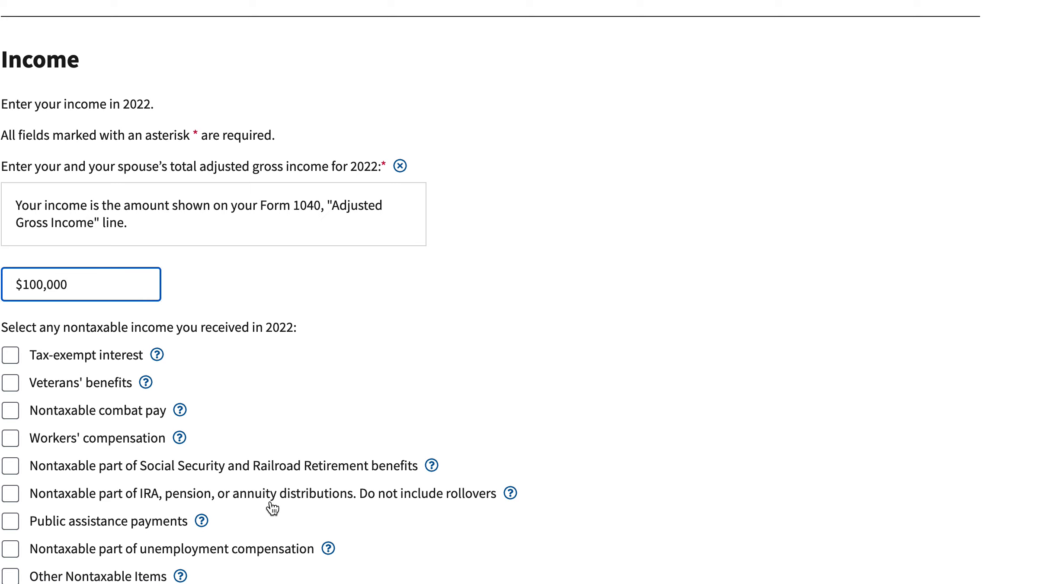
scroll(274, 500, "down", 1)
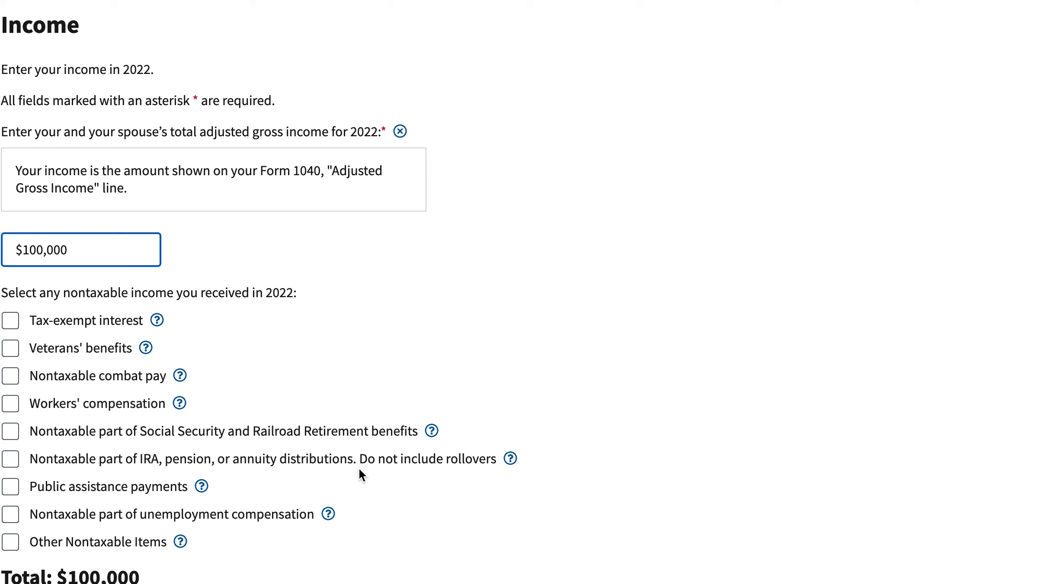
left_click(157, 320)
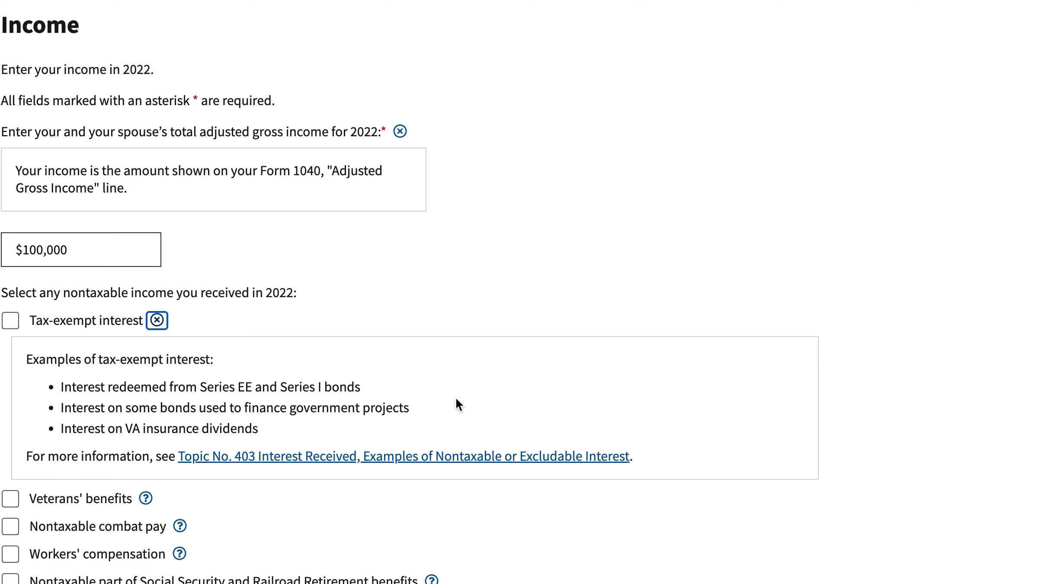
scroll(430, 397, "down", 5)
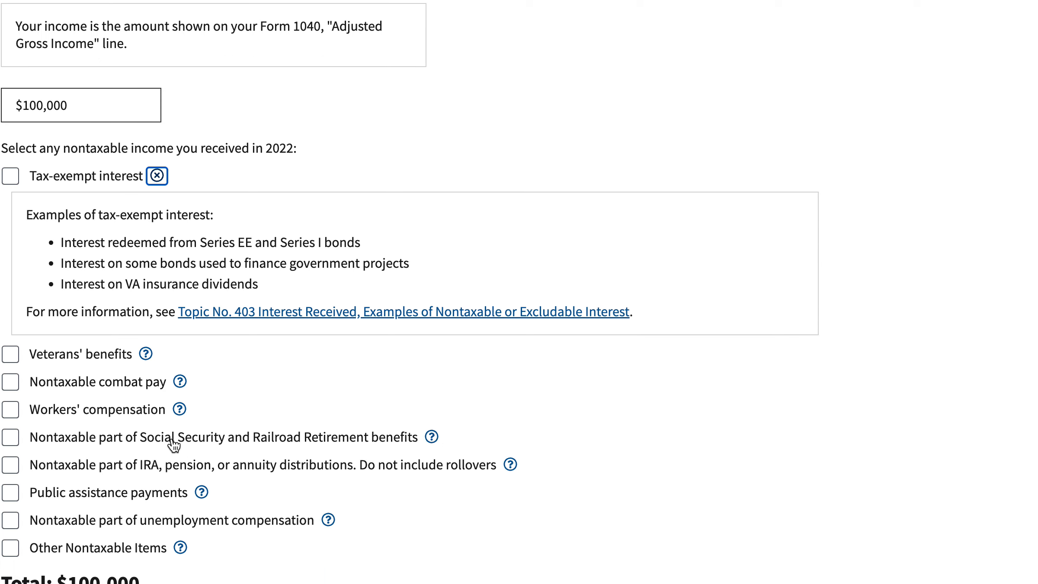
left_click(432, 437)
scroll(404, 435, "down", 3)
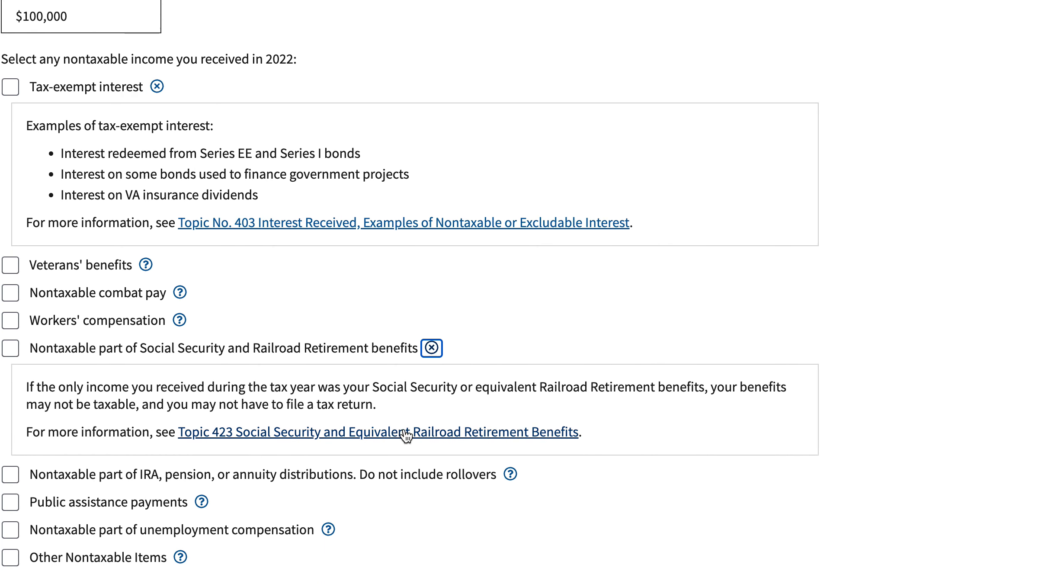
left_click(180, 293)
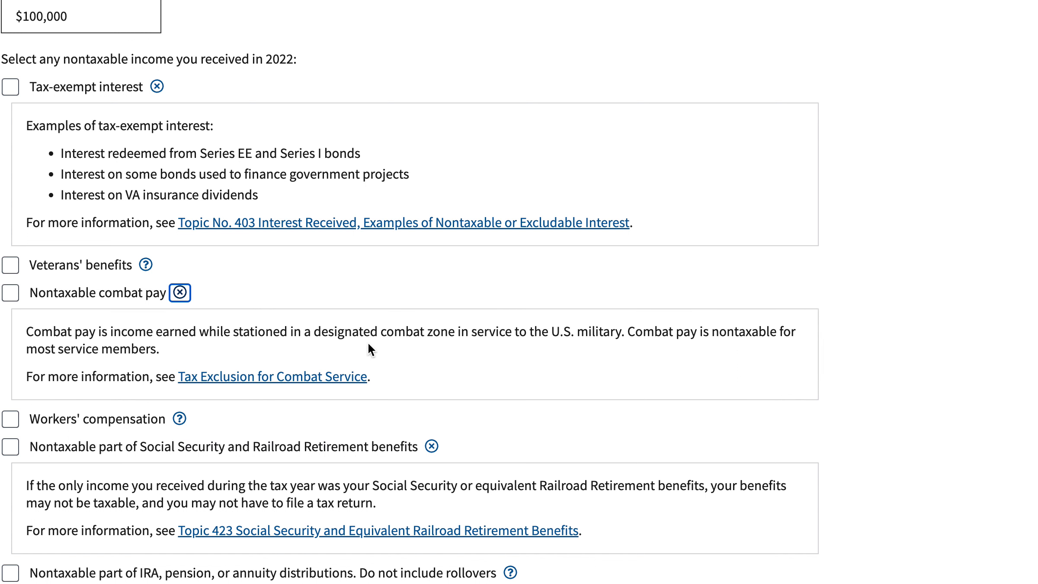
left_click(145, 266)
scroll(263, 333, "down", 2)
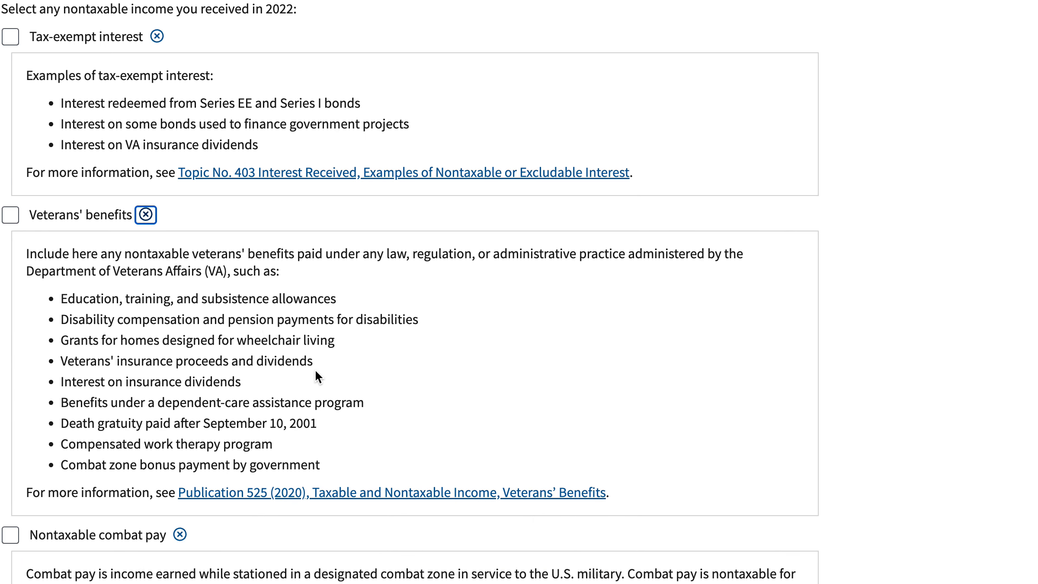
scroll(323, 349, "down", 3)
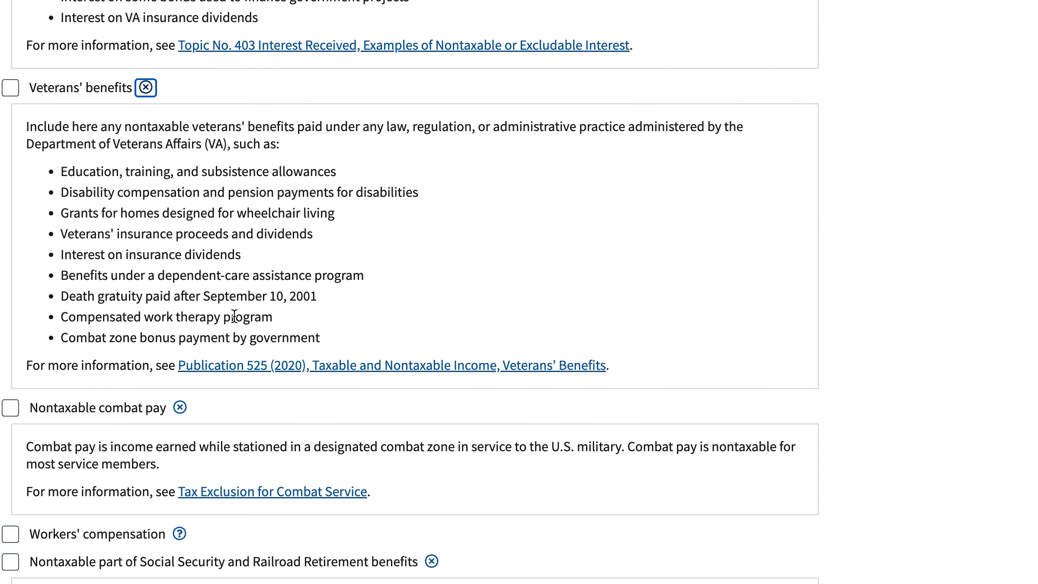
- Include tax-exempt interest as nontaxable income with an amount of $1,000
scroll(50, 193, "up", 4)
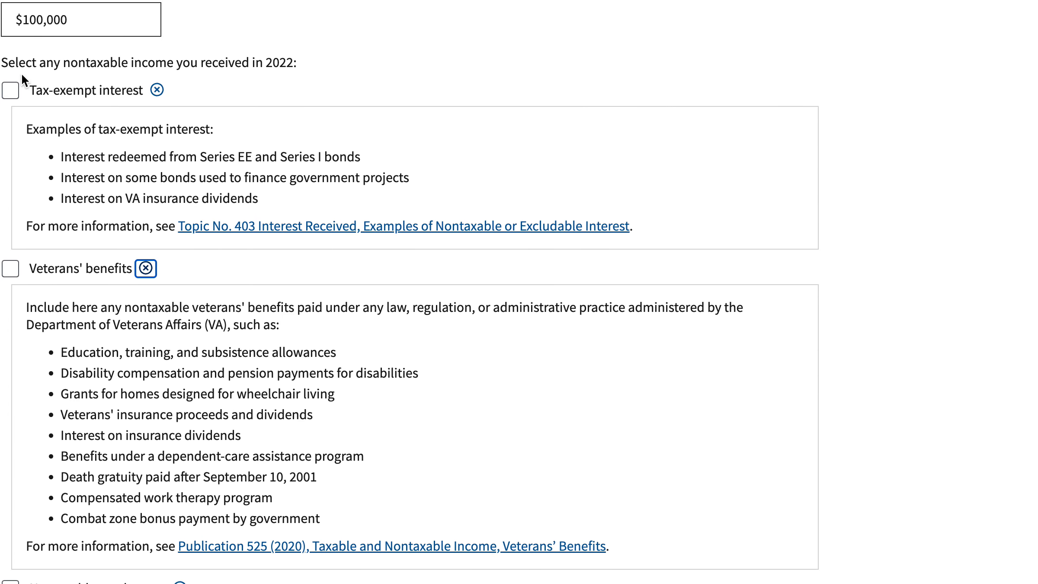
left_click(13, 92)
left_click(170, 304)
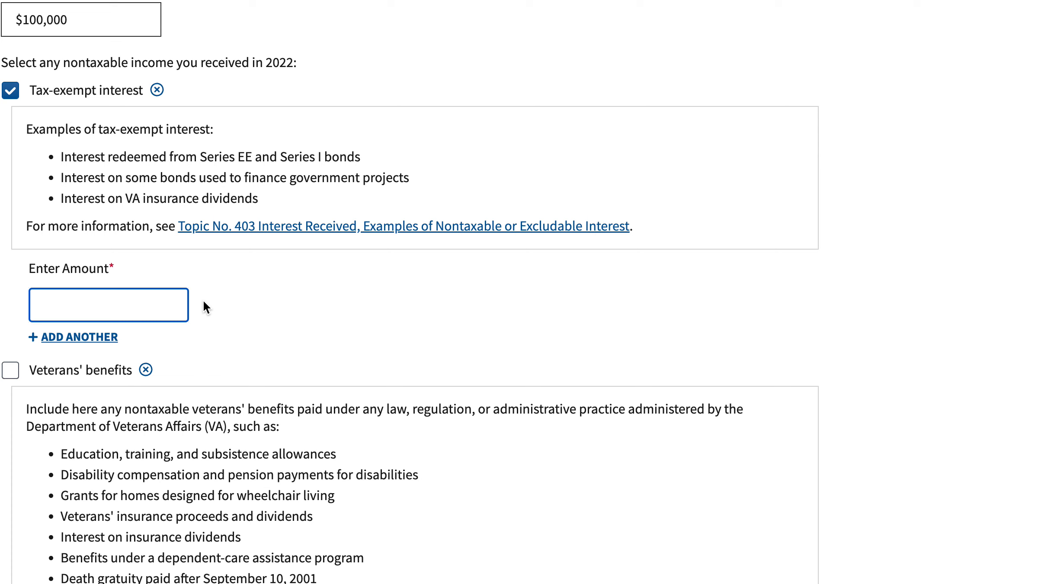
type("1000")
- Include veterans' benefits as nontaxable income with an amount of $10,000
left_click(10, 371)
scroll(313, 522, "down", 2)
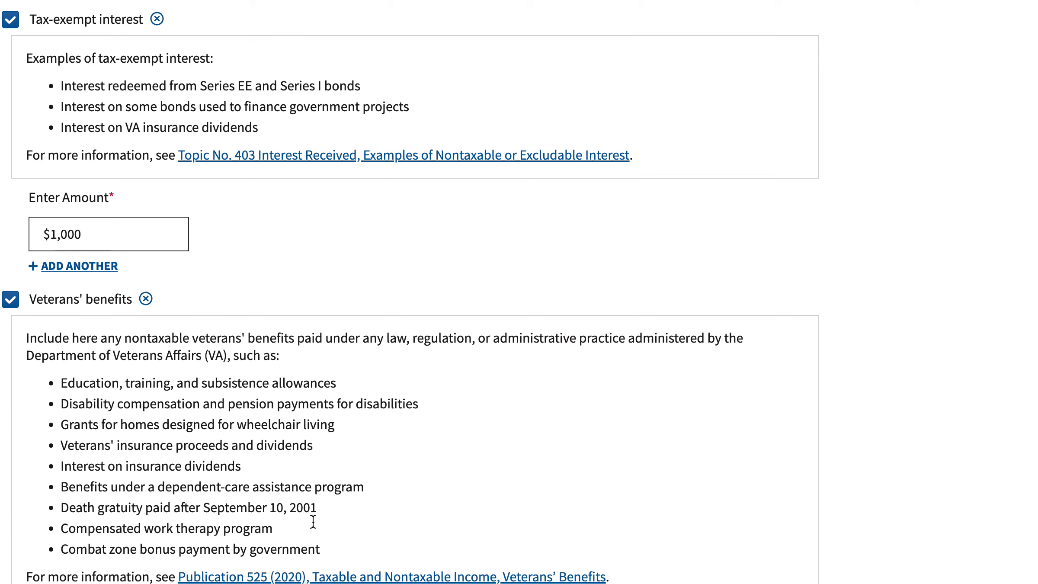
scroll(314, 522, "down", 3)
left_click(158, 520)
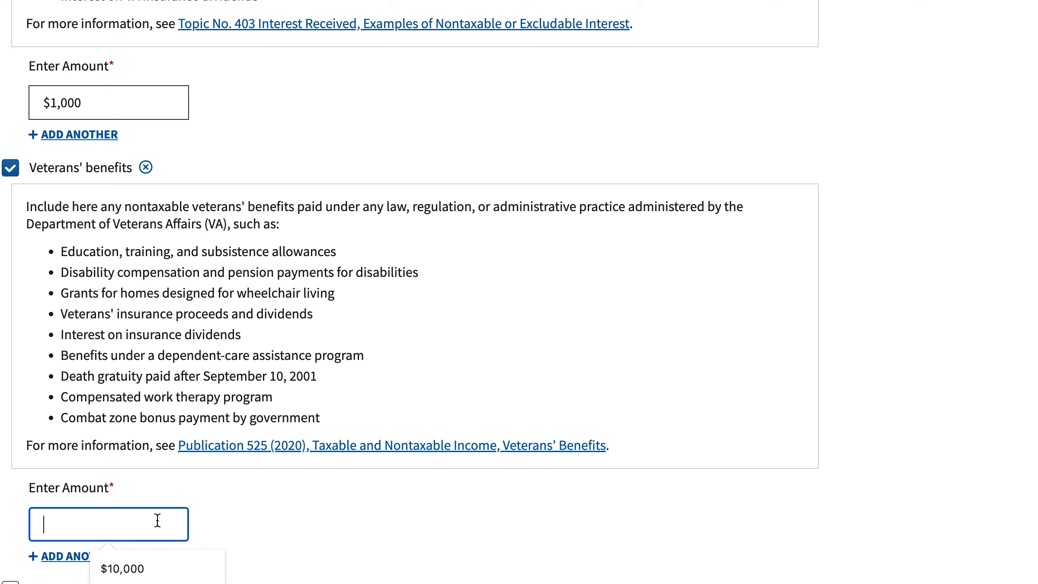
type("100000")
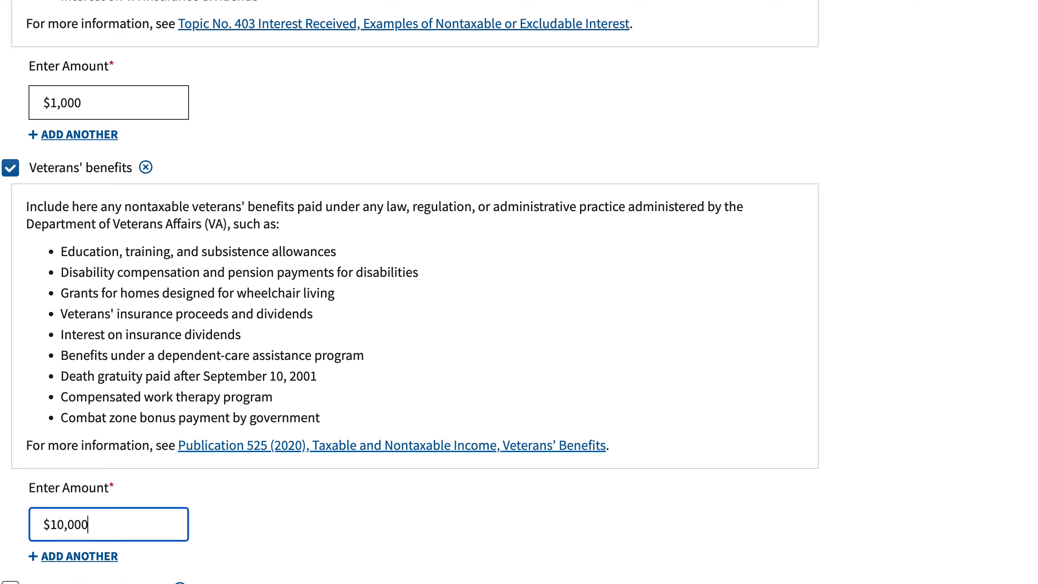
- Proceed to the Residence section and answer No to living at the same address all 2022
scroll(301, 497, "down", 12)
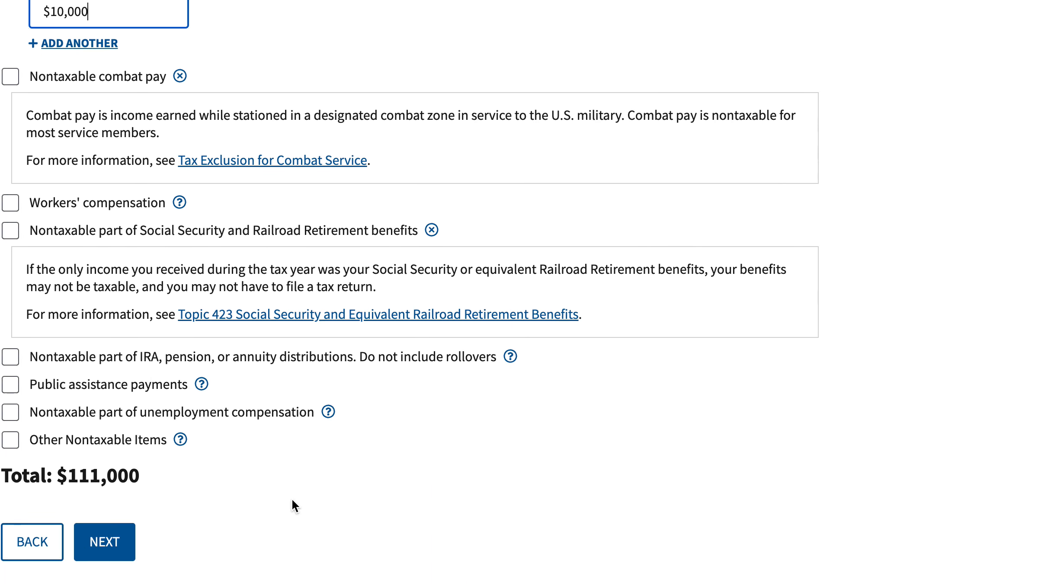
left_click(111, 542)
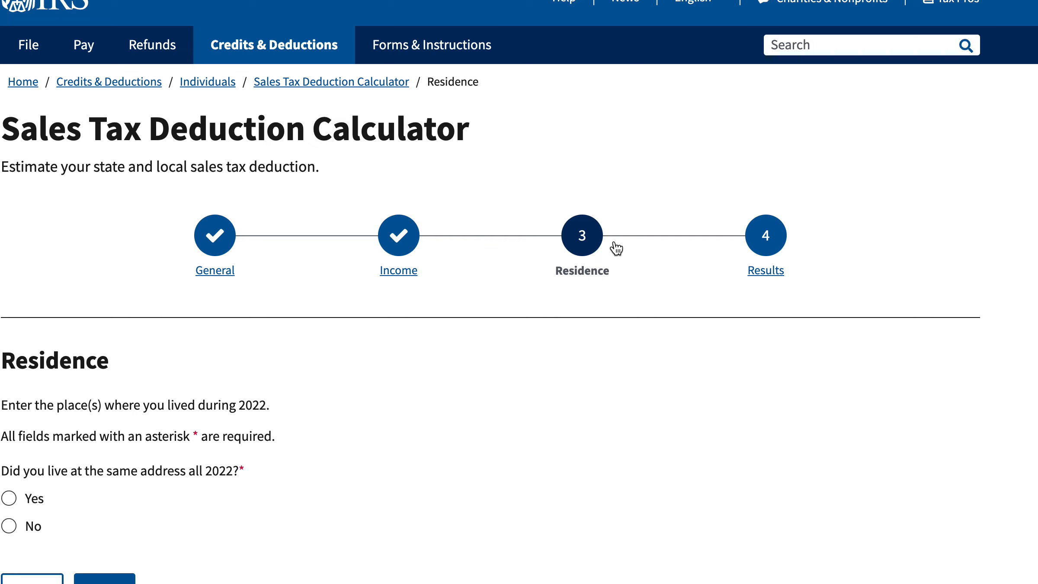
scroll(212, 477, "down", 2)
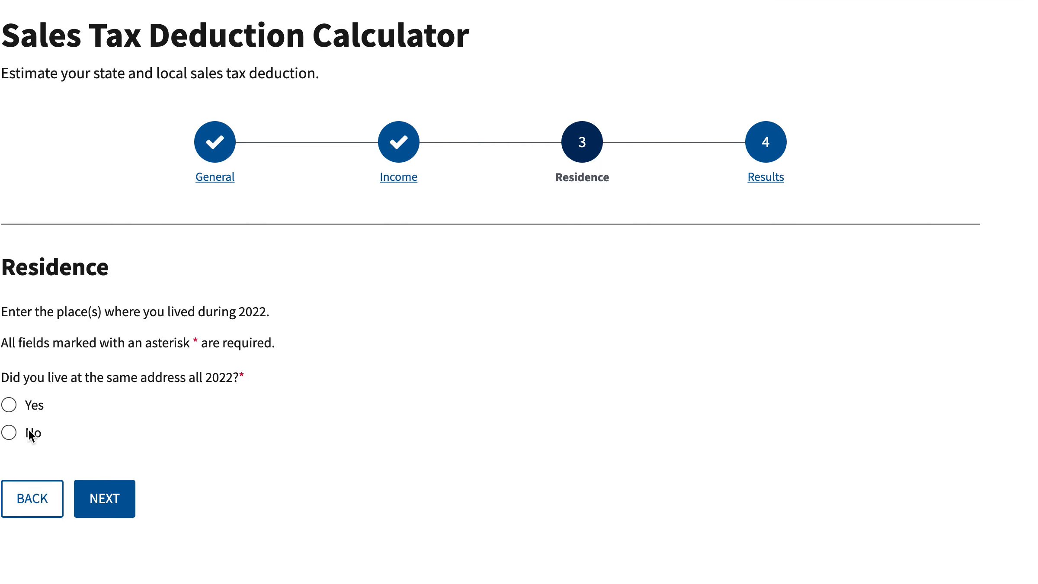
left_click(9, 434)
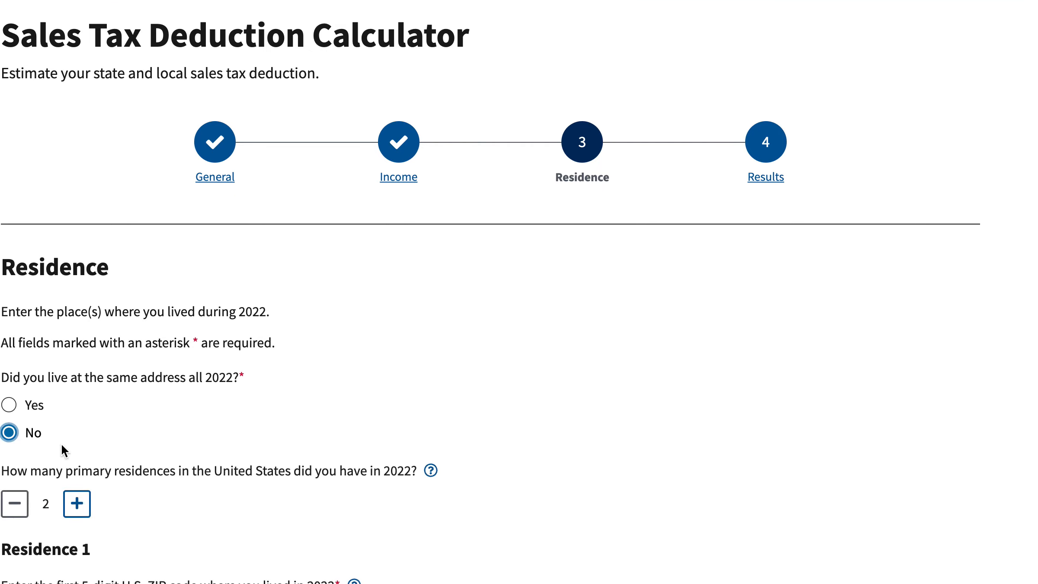
scroll(64, 443, "down", 3)
left_click(10, 315)
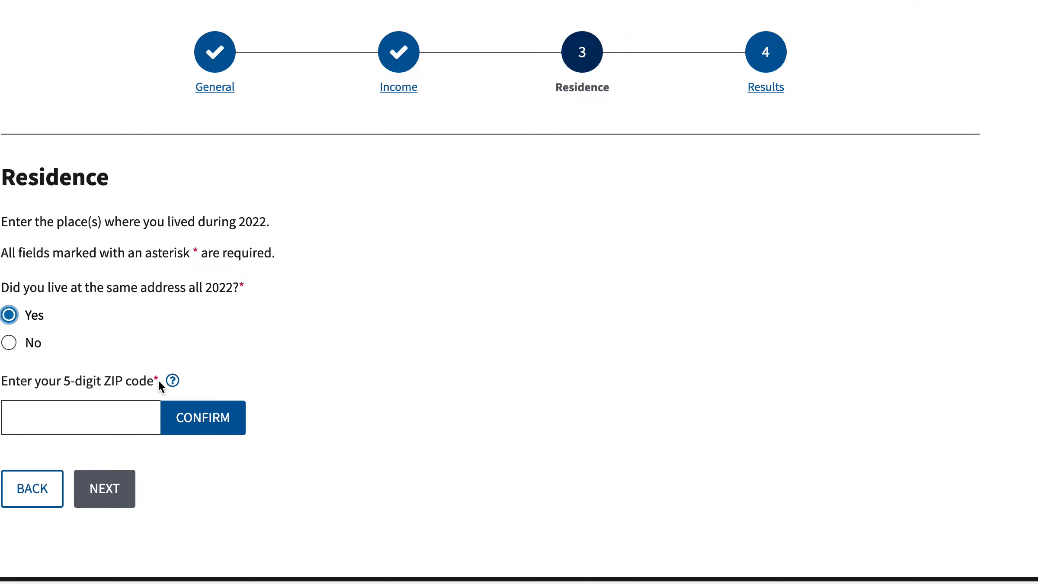
left_click(14, 343)
scroll(205, 363, "down", 3)
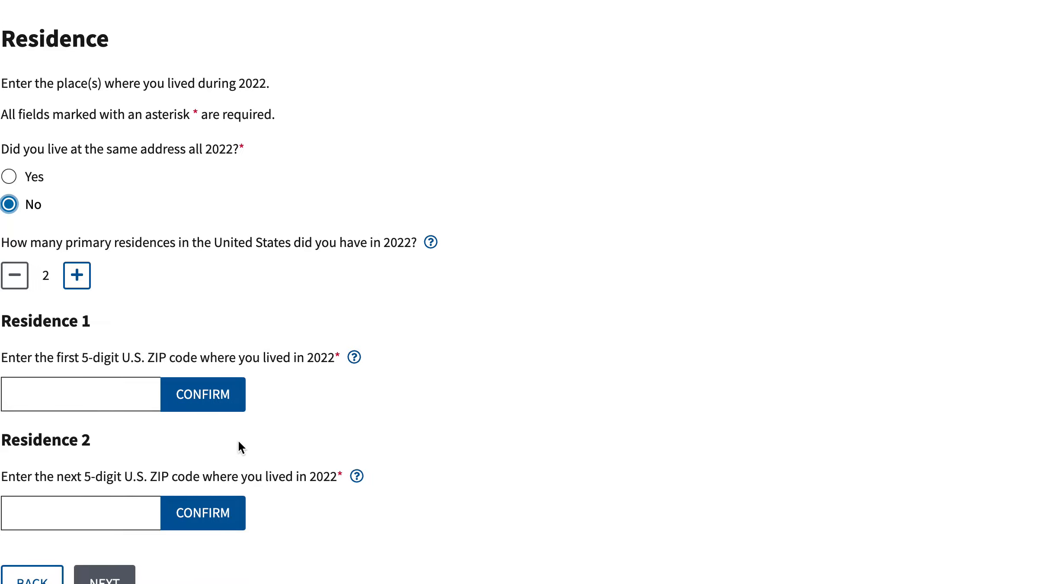
- Enter and confirm the ZIP code of Residence 1, choosing Huntingdon Valley, Montgomery, PA as its location
left_click(126, 402)
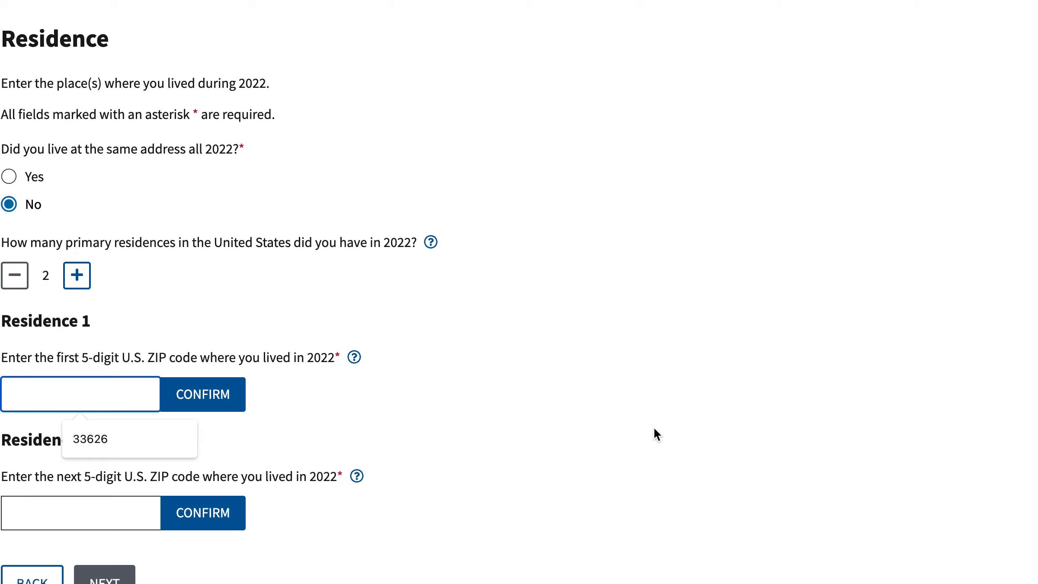
type("19006")
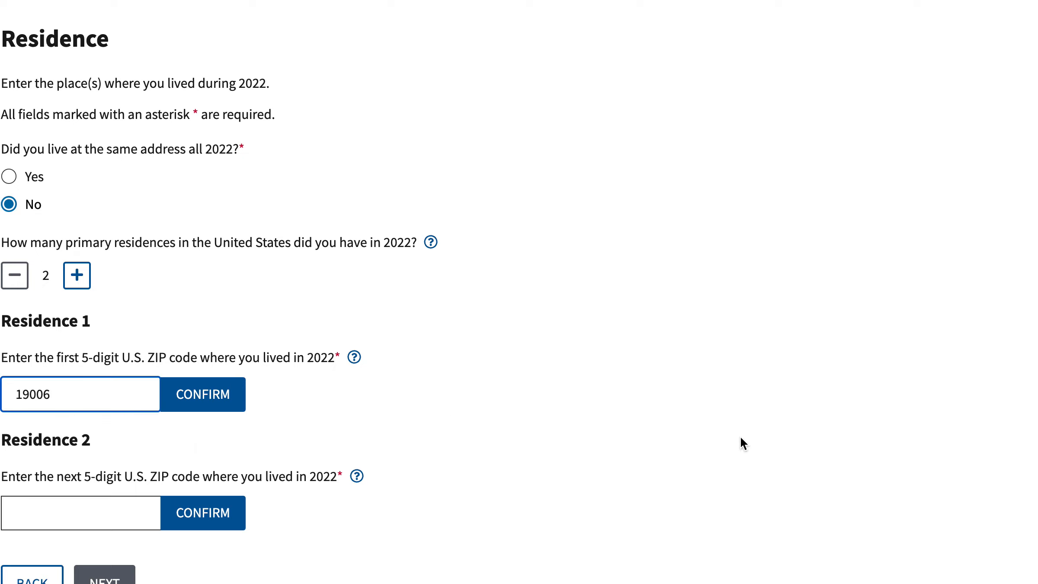
left_click(218, 395)
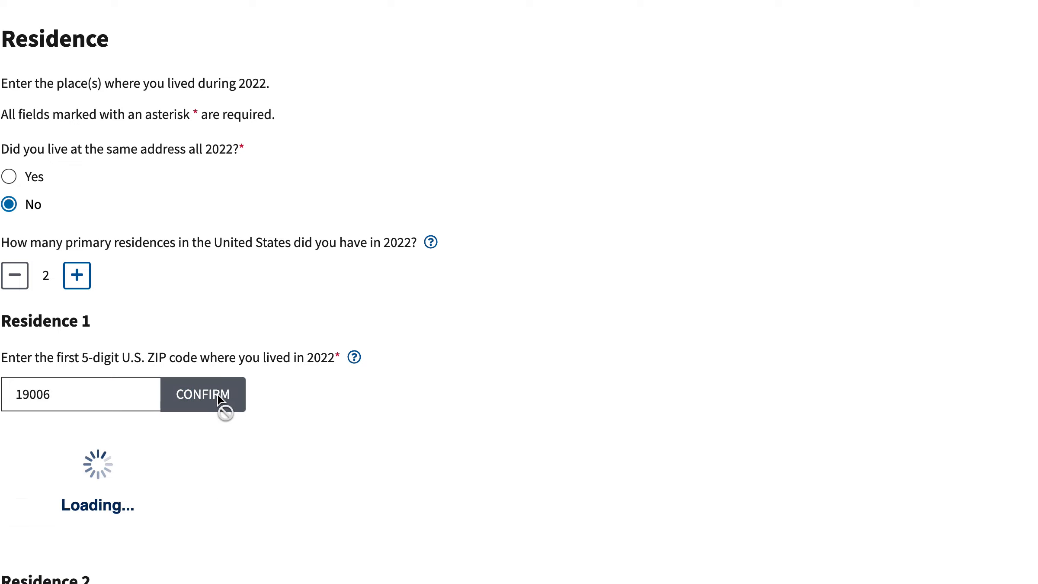
scroll(230, 425, "down", 2)
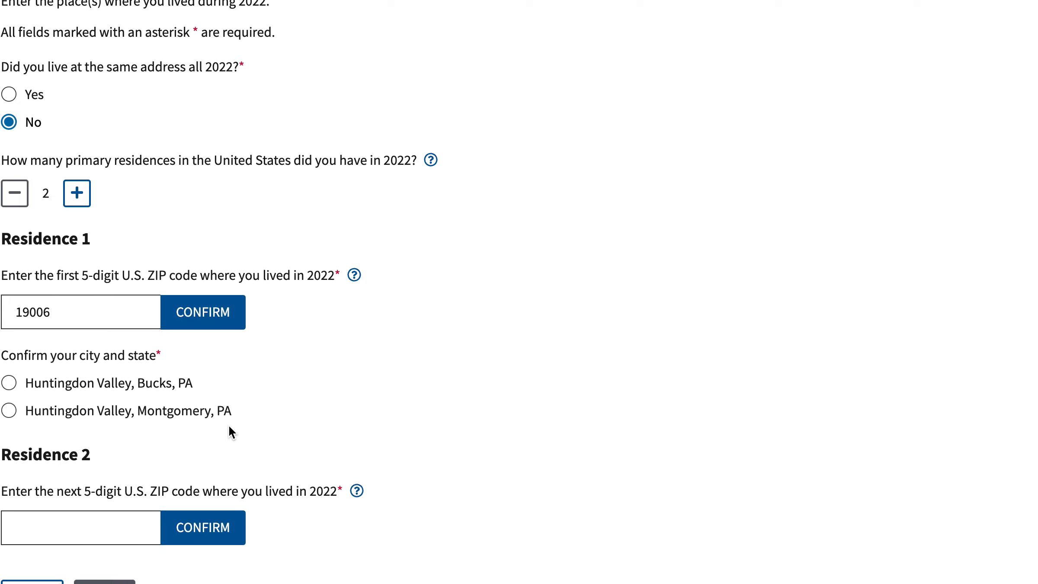
left_click(9, 410)
- Set the Residence 1 period from 01/01/2022 to 06/30/2022
scroll(245, 413, "down", 2)
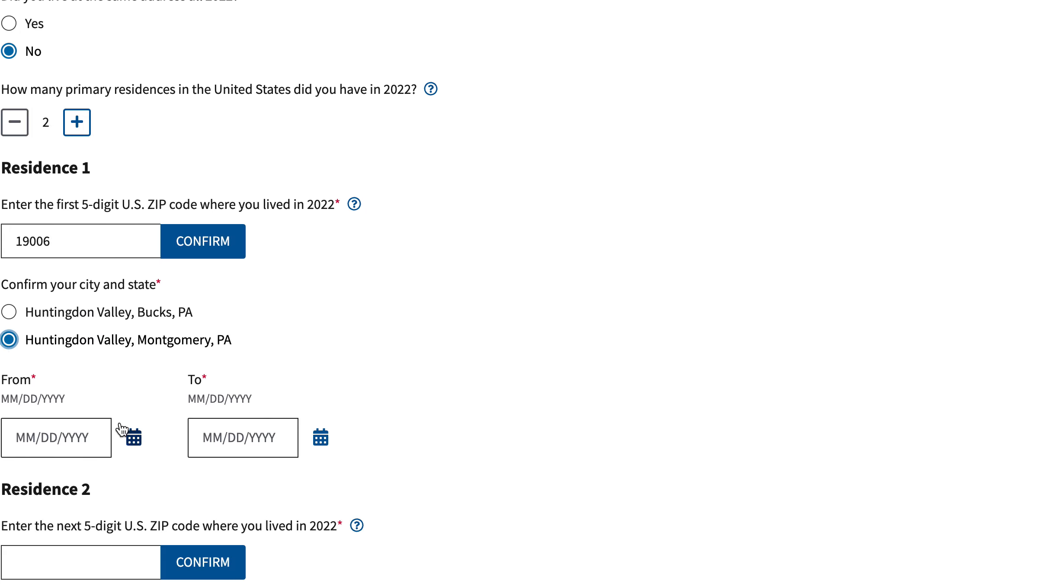
left_click(21, 436)
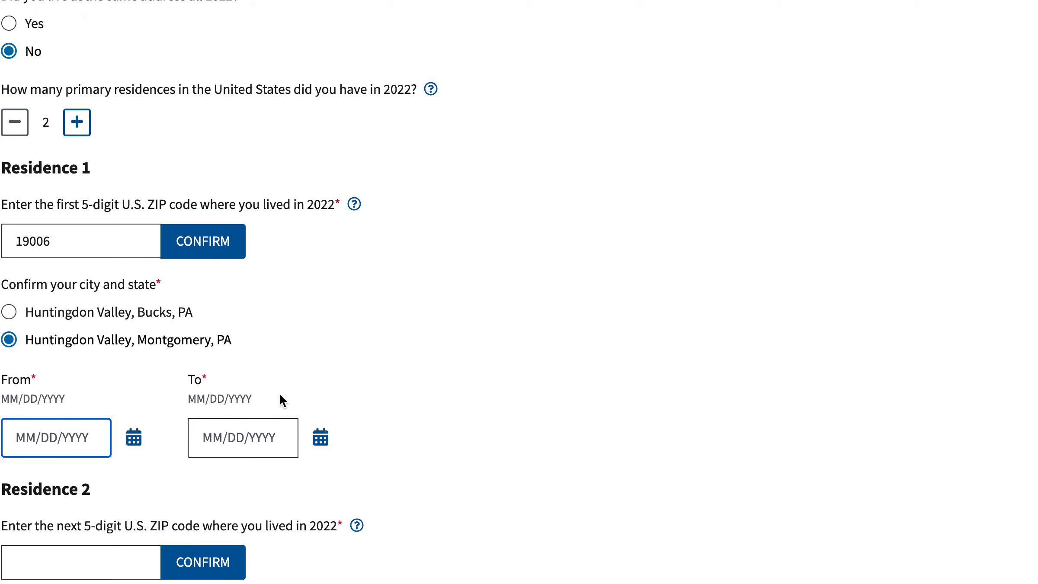
type("01/01/2022")
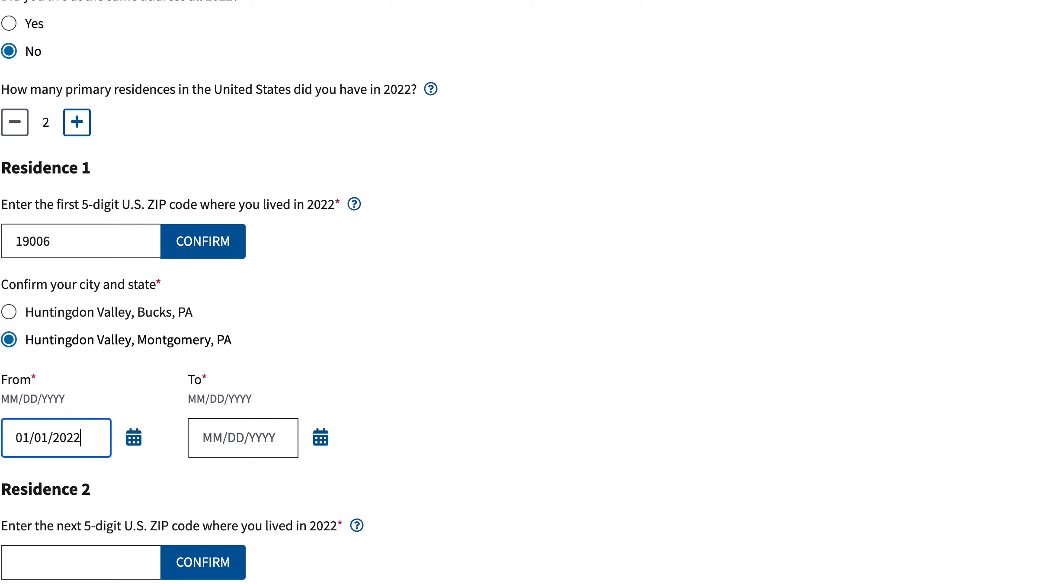
left_click(233, 444)
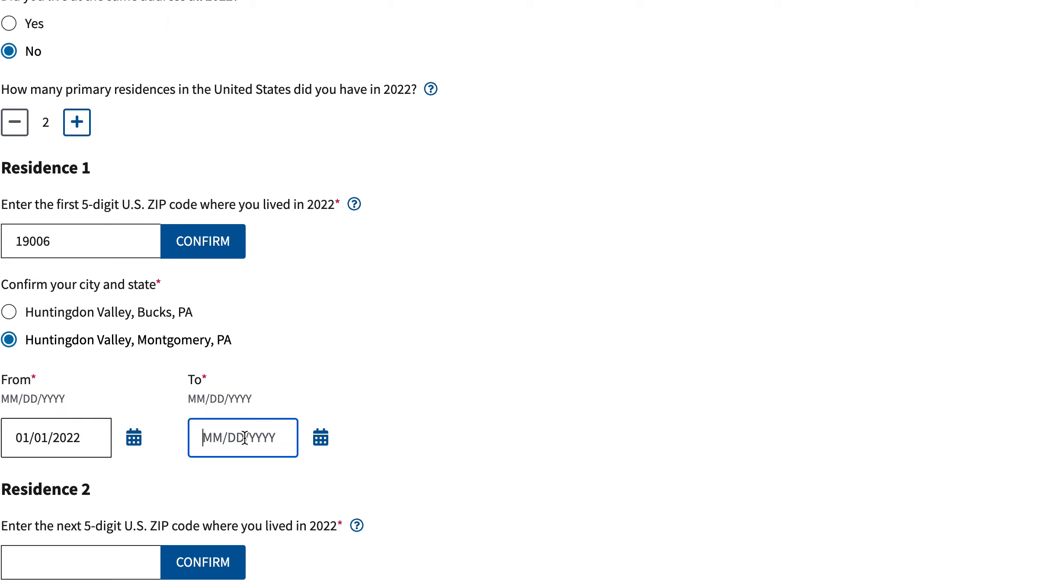
type("06/")
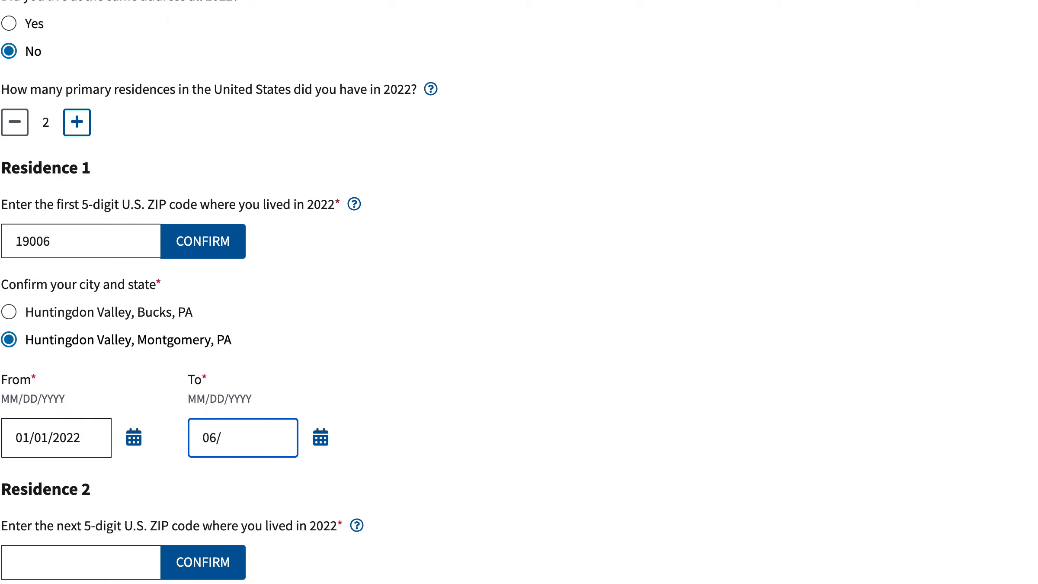
type("30/2022")
- Enter and confirm the ZIP code of Residence 2, choosing Tampa, Hillsborough, FL as its location
scroll(111, 515, "down", 1)
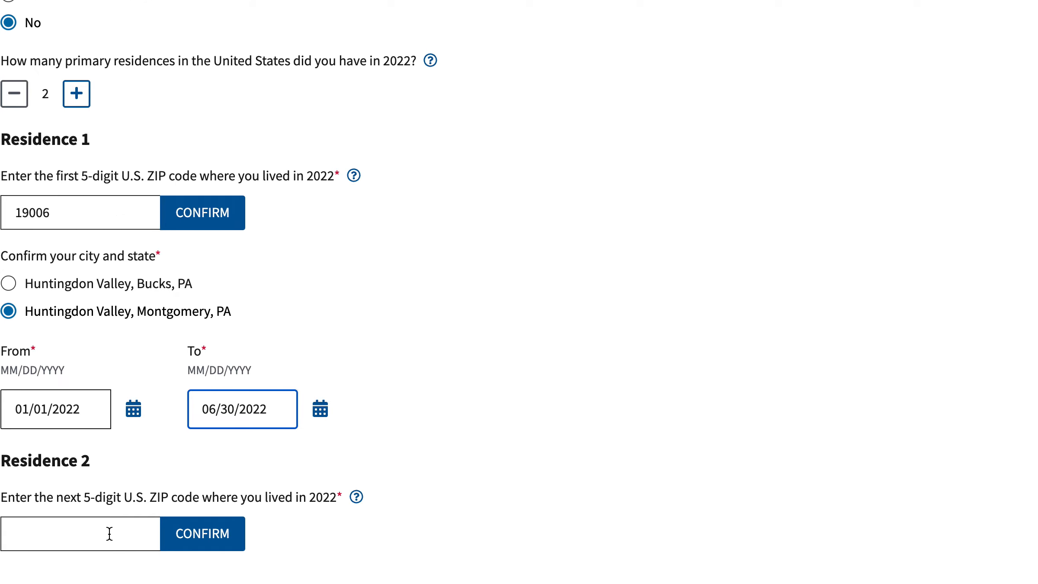
left_click(113, 530)
type("33626")
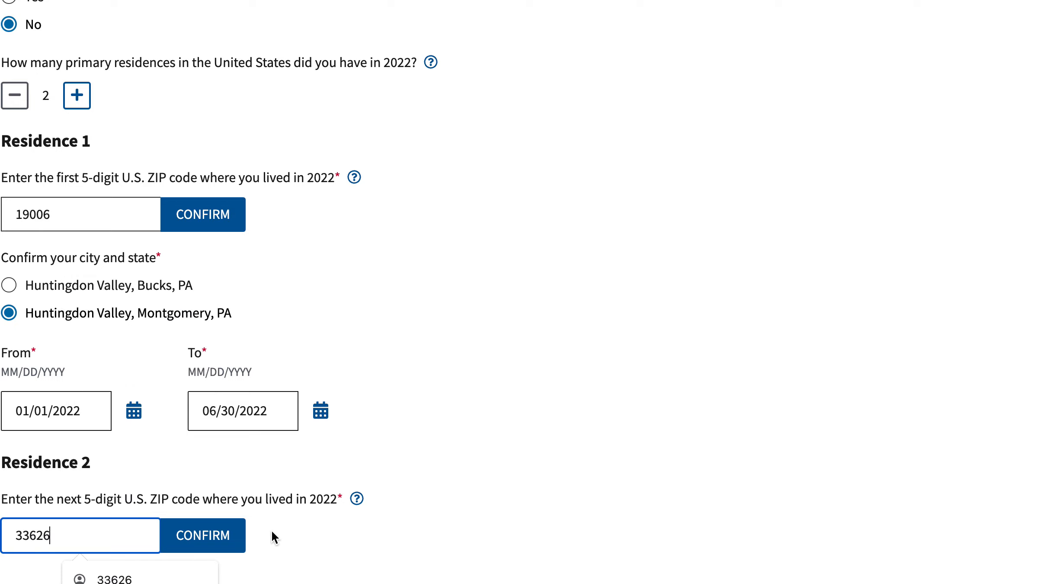
left_click(232, 533)
scroll(270, 523, "down", 3)
scroll(269, 522, "down", 2)
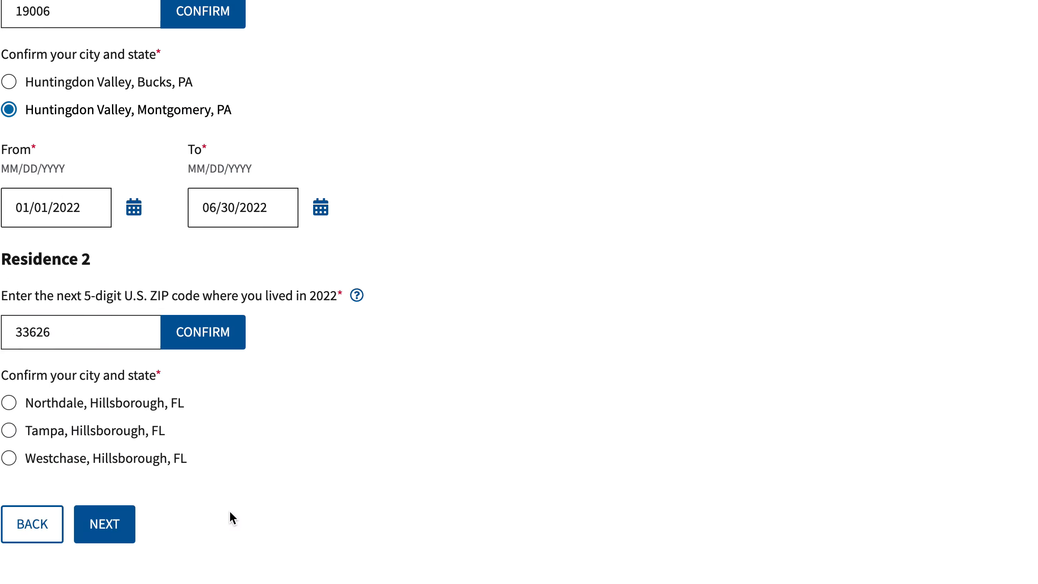
left_click(13, 433)
- Set the start date of the Residence 2 period to 07/01/2022
scroll(203, 480, "down", 2)
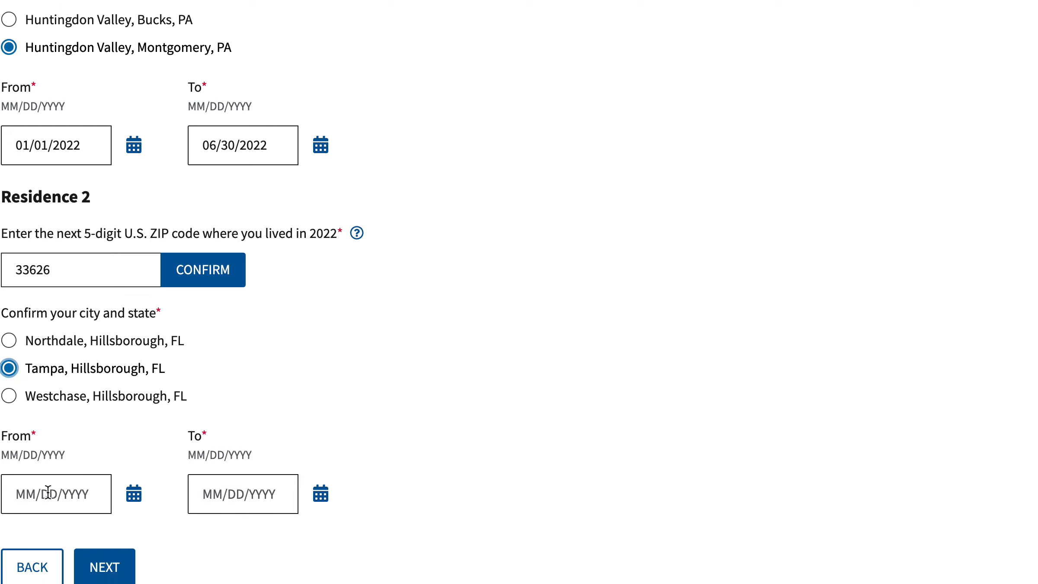
left_click(47, 492)
type("07/")
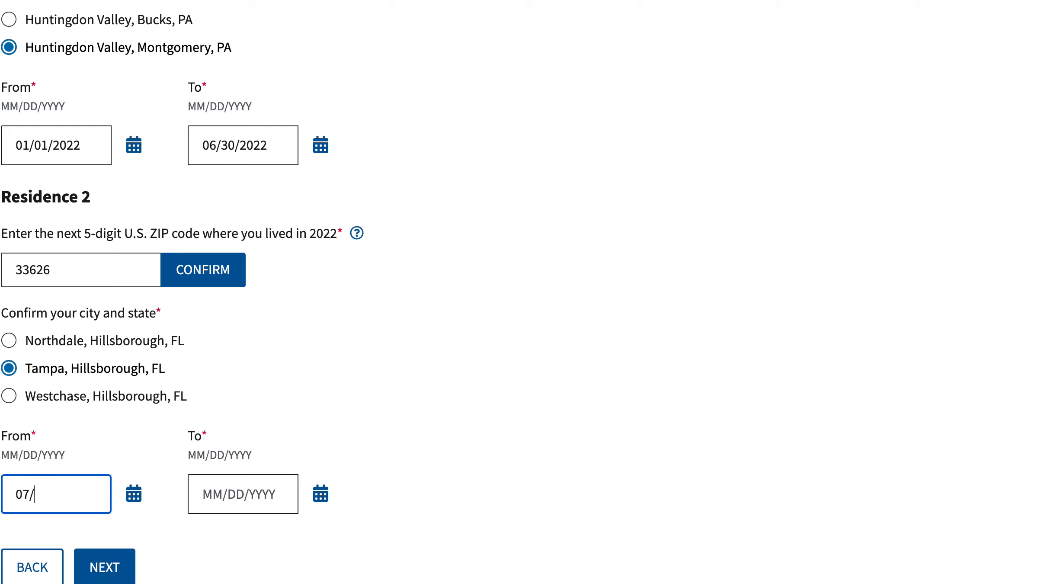
type("12/2022")
left_click_drag(50, 495, 38, 498)
type("01")
left_click(40, 495)
key("Right")
key("BackSpace")
key("BackSpace")
type("11")
key("BackSpace")
key("BackSpace")
type("2/02")
key("BackSpace")
key("BackSpace")
key("BackSpace")
key("BackSpace")
key("BackSpace")
key("BackSpace")
type("/01/2022")
- Set the end date of the Residence 2 period to 12/31/2022 and proceed to the Results section
left_click(230, 482)
type("12/")
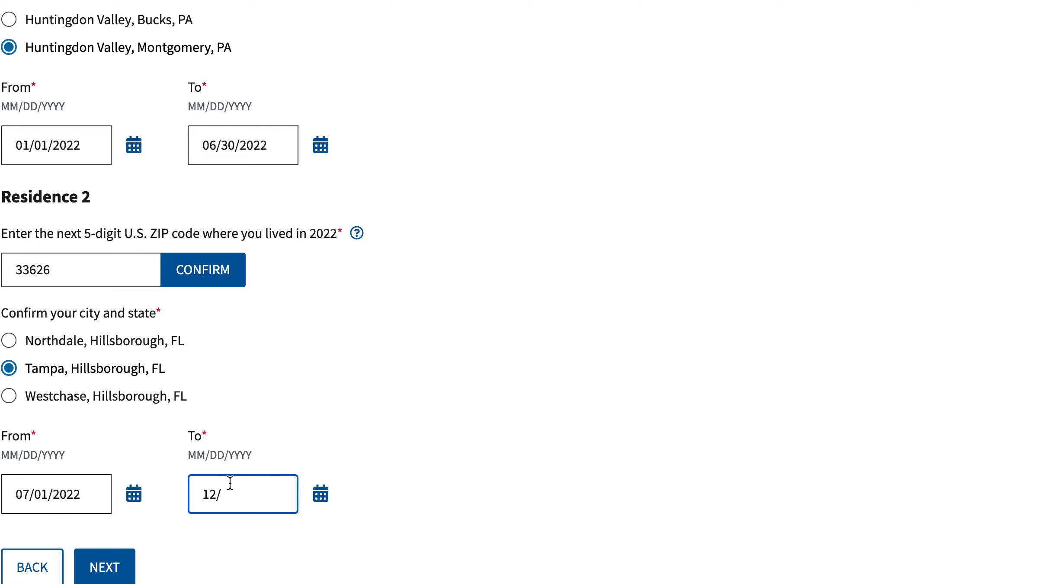
type("31/2022")
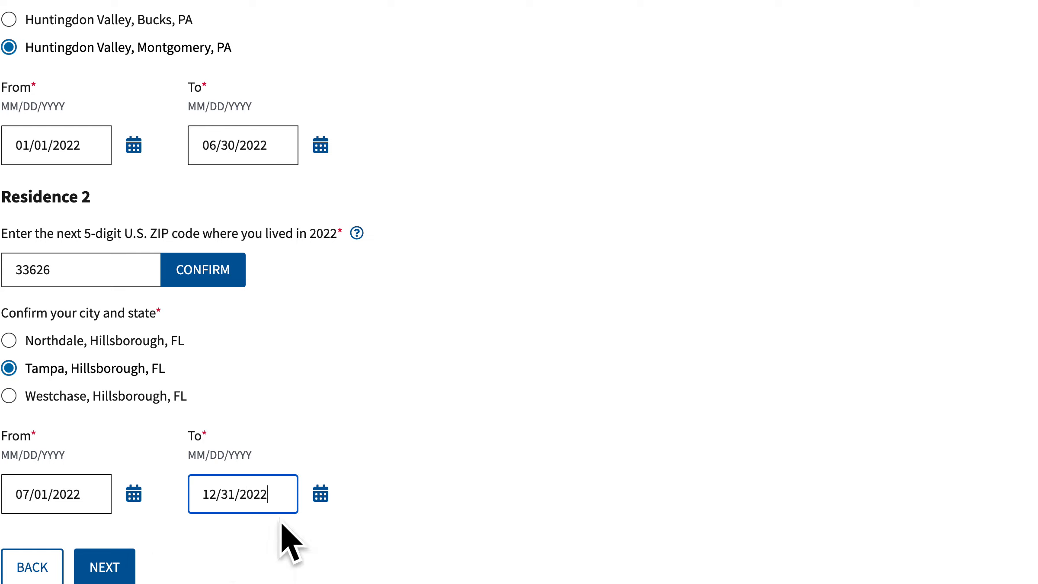
left_click(100, 563)
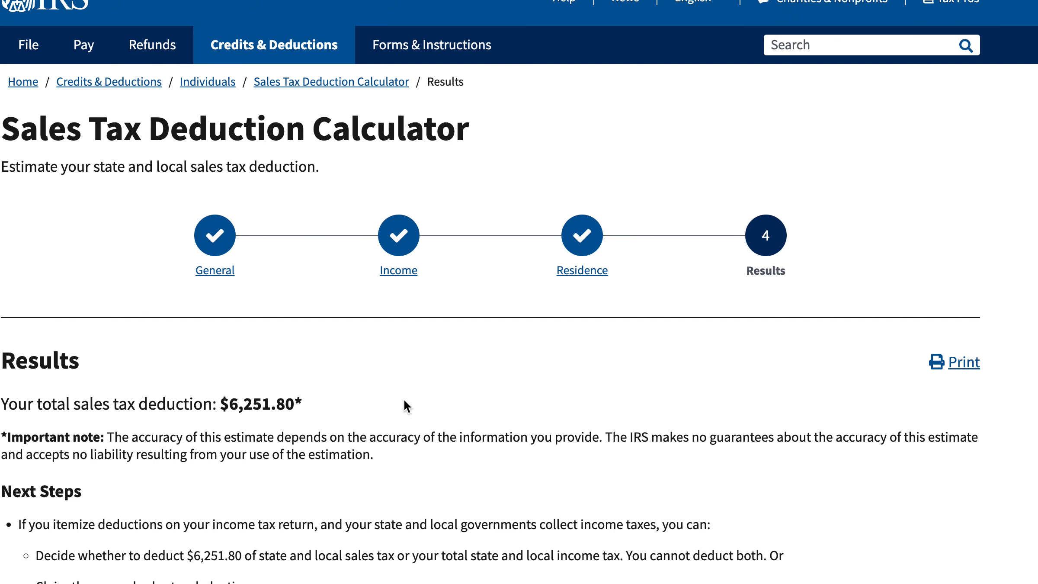
- Examine the total sales tax deduction, the next steps and the detailed results for purchases, income and both residences
scroll(491, 403, "down", 5)
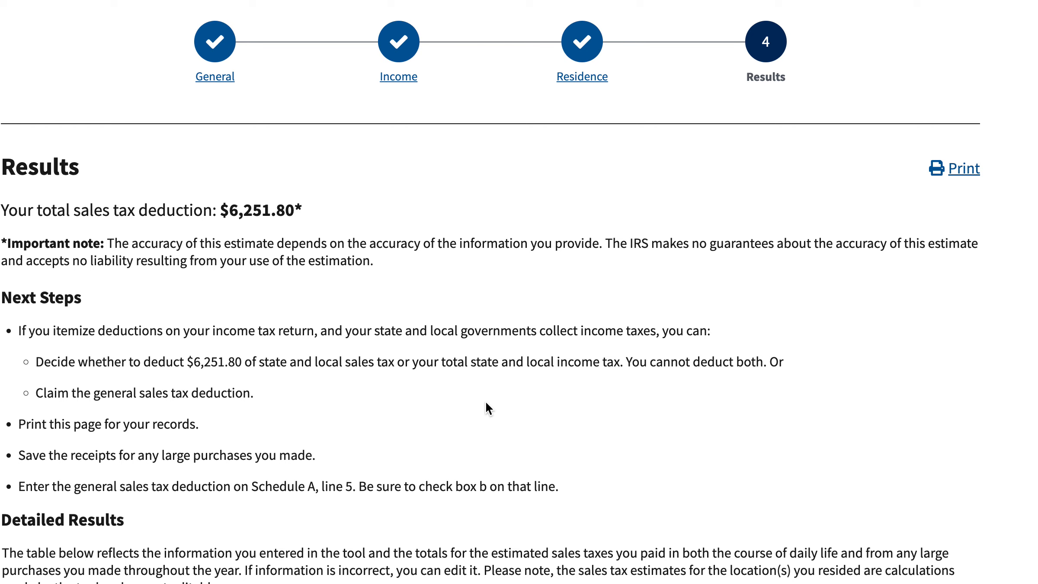
scroll(485, 403, "down", 12)
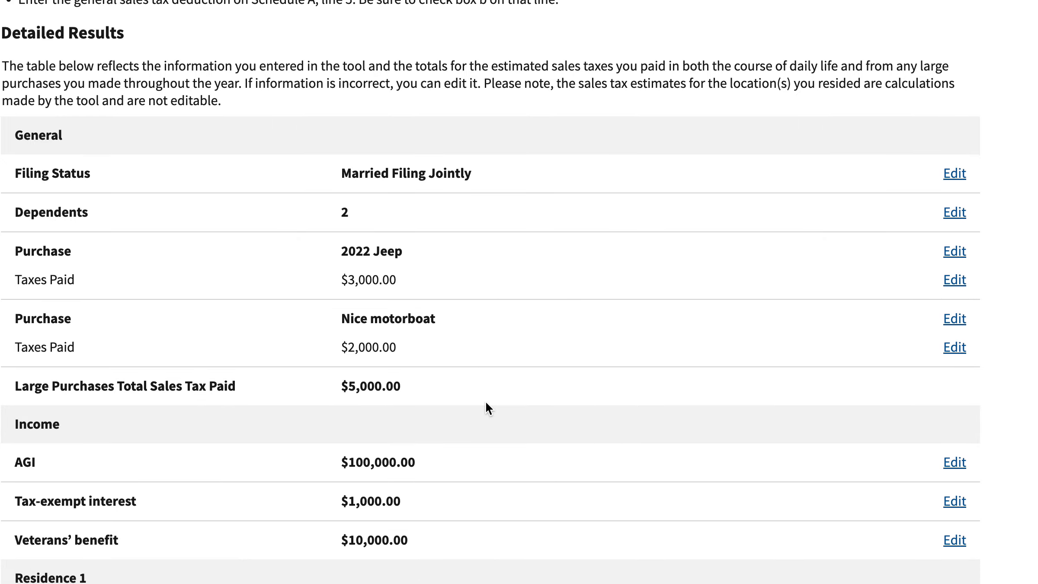
scroll(485, 407, "down", 5)
scroll(485, 407, "down", 2)
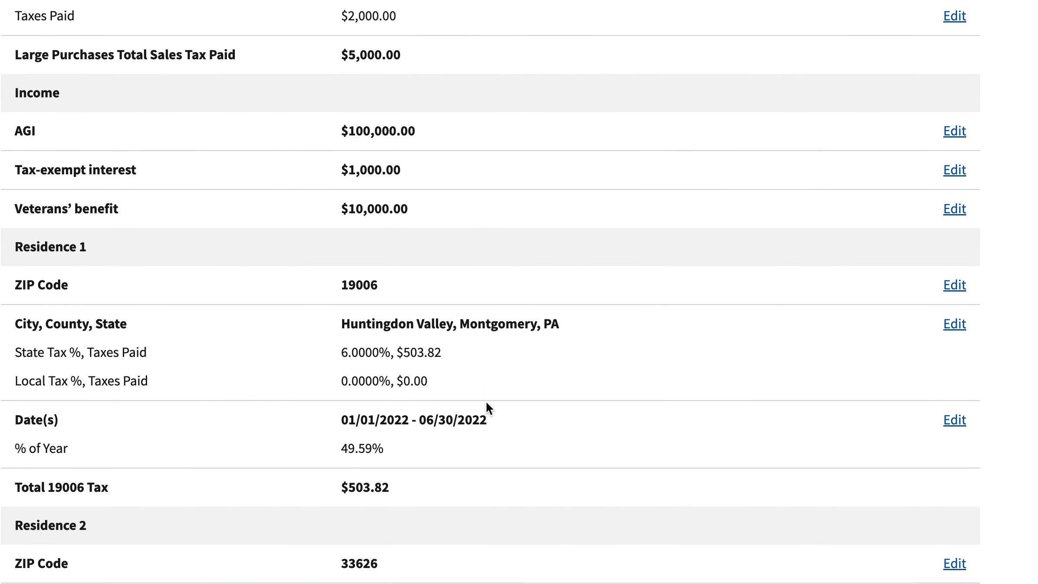
scroll(486, 403, "down", 2)
scroll(489, 401, "down", 4)
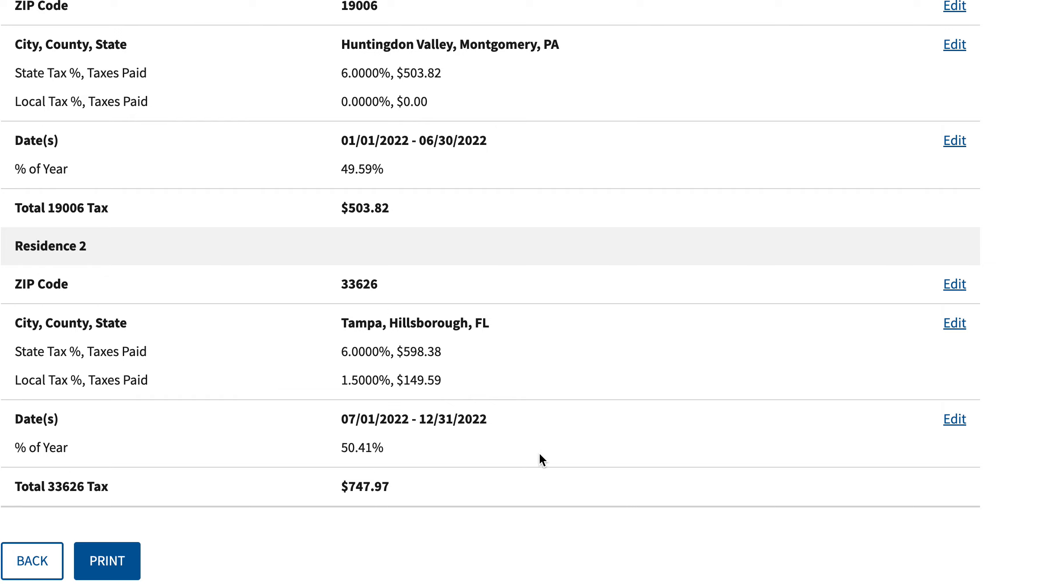
scroll(546, 463, "up", 1)
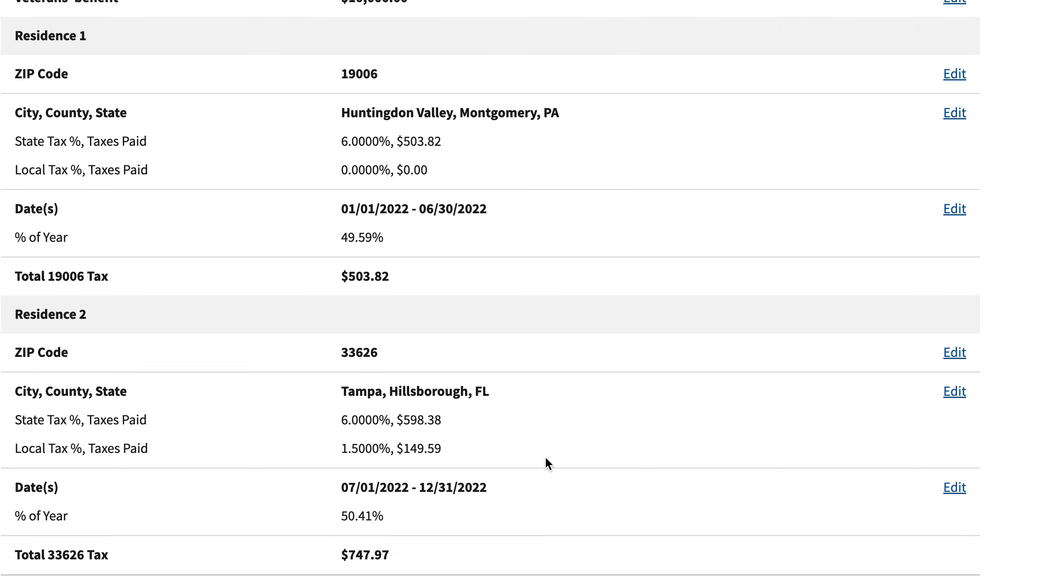
scroll(548, 464, "up", 7)
scroll(546, 458, "up", 11)
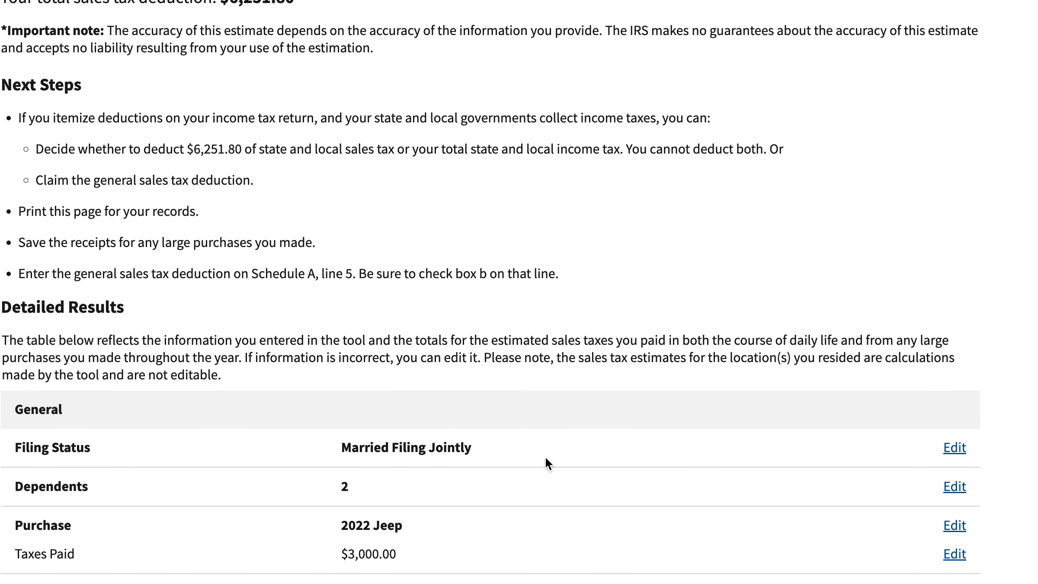
scroll(545, 463, "down", 4)
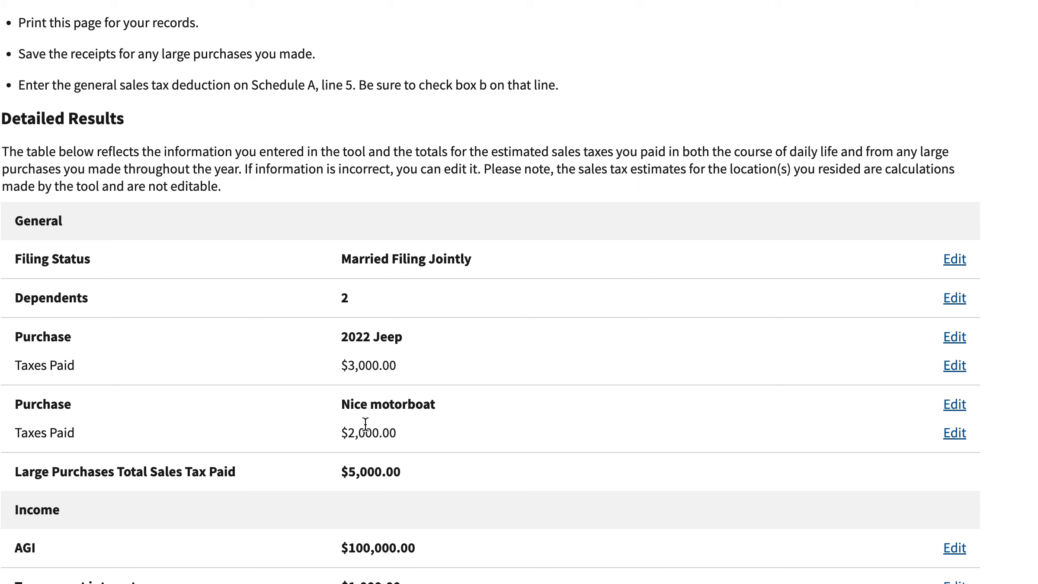
scroll(405, 436, "down", 5)
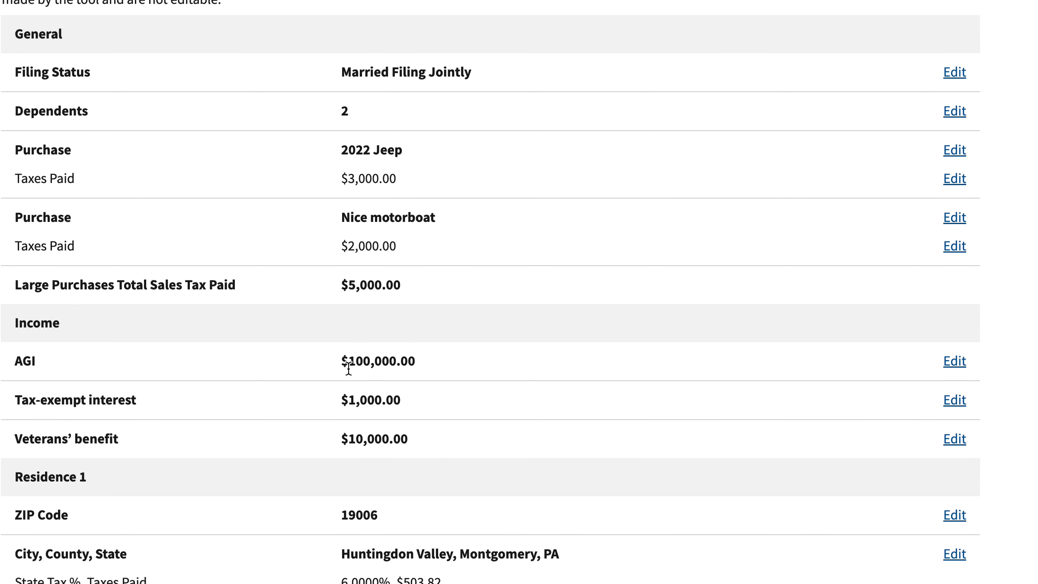
scroll(444, 372, "down", 6)
scroll(420, 330, "down", 1)
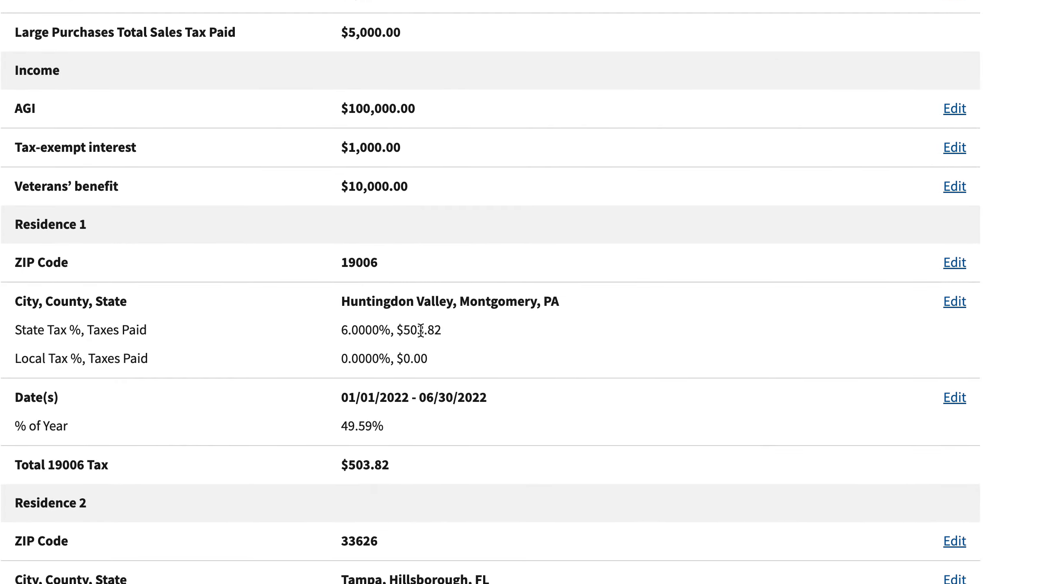
scroll(526, 411, "down", 3)
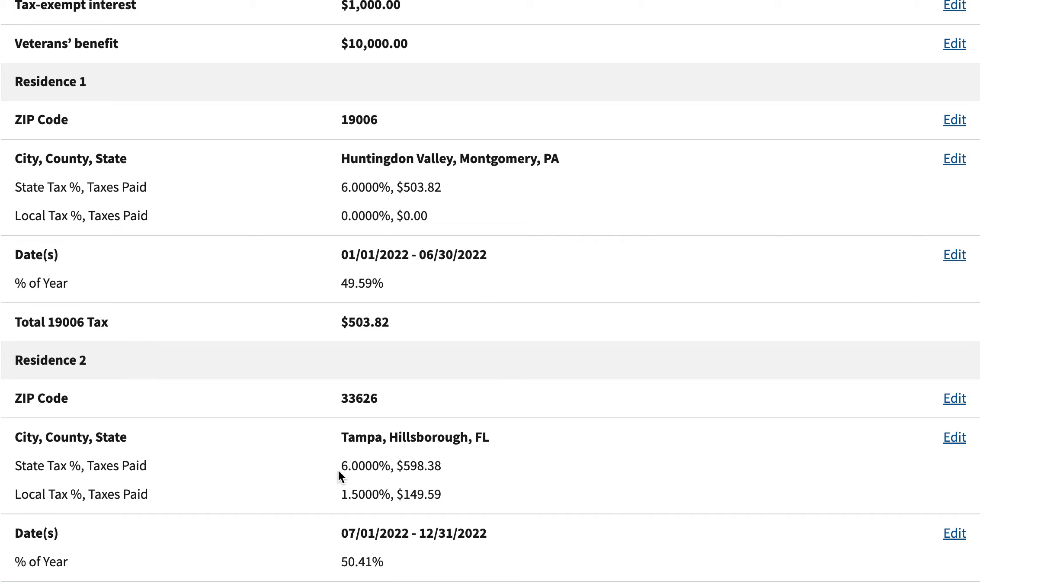
scroll(340, 469, "down", 4)
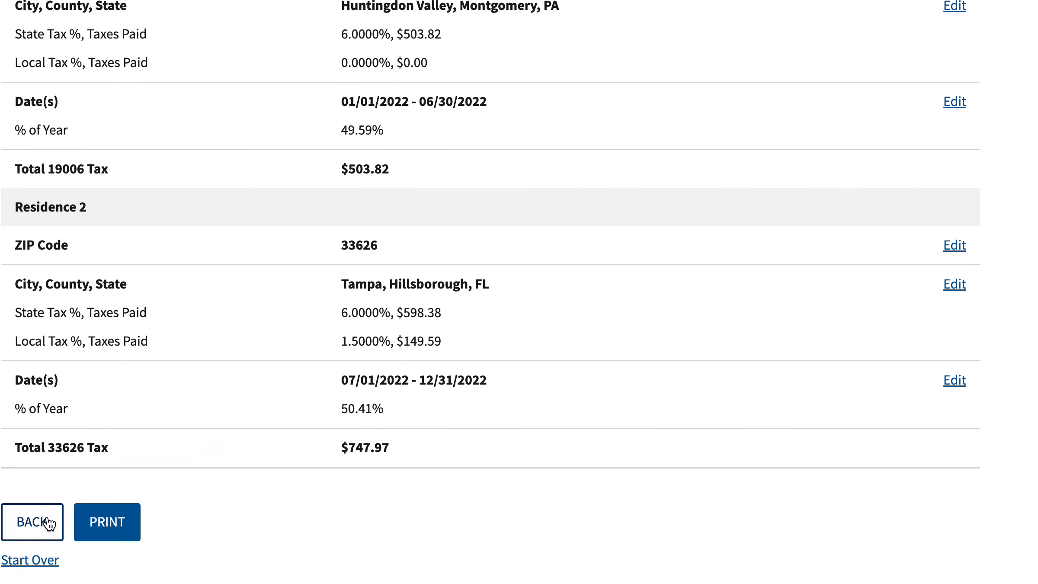
- Return to the Residence section and answer Yes to living at the same address all 2022
left_click(50, 524)
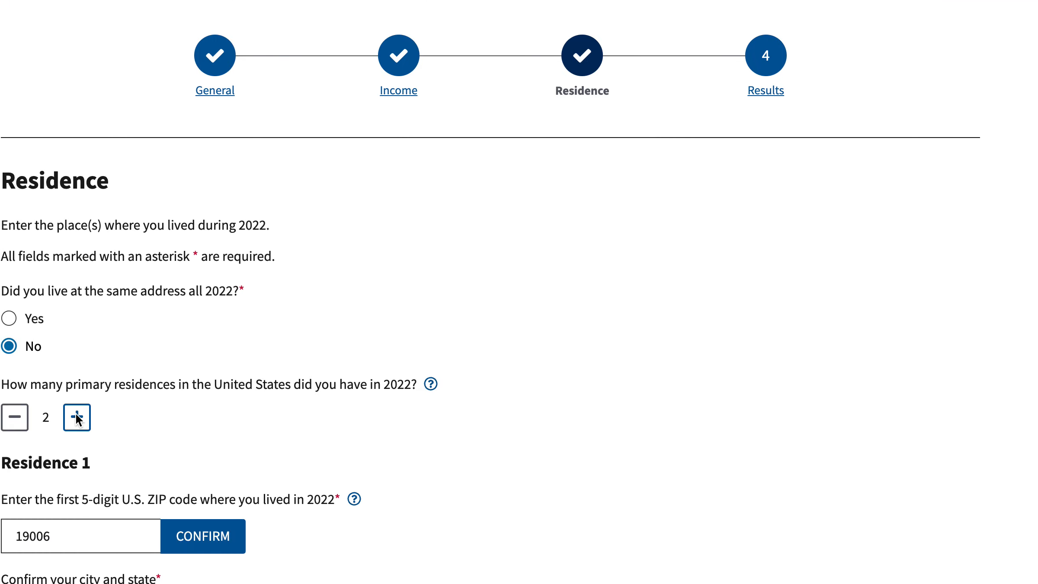
left_click(13, 324)
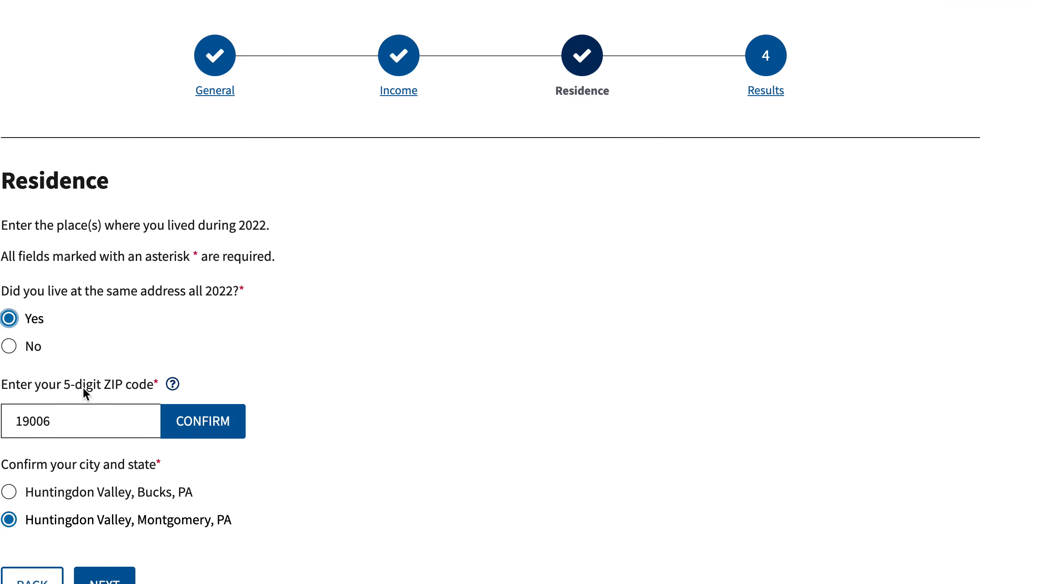
- Replace the ZIP code with the Florida residence's, confirm it as Tampa, Hillsborough, FL, and proceed to the Results section
double_click(82, 420)
type("33")
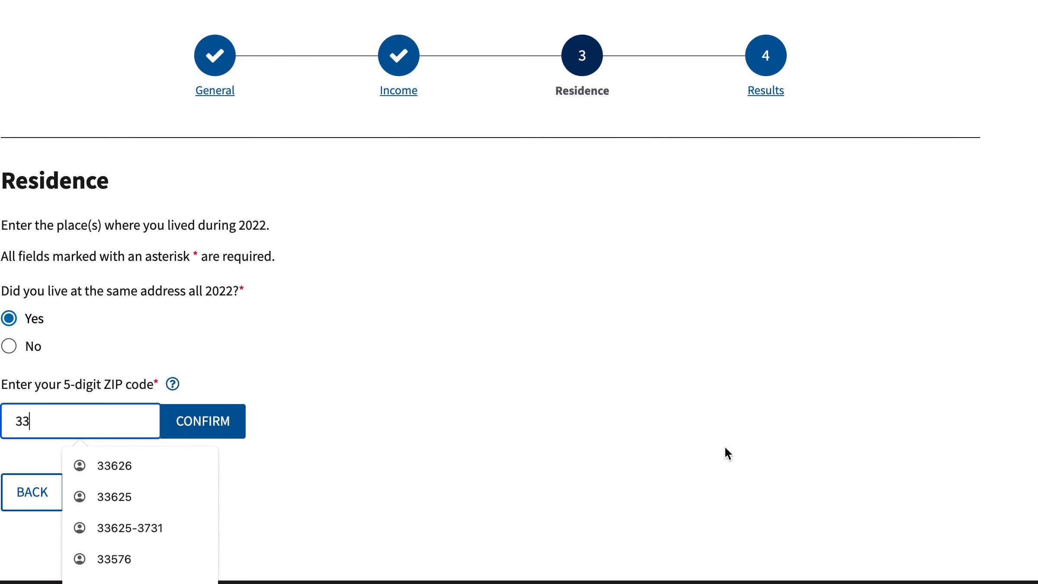
type("626")
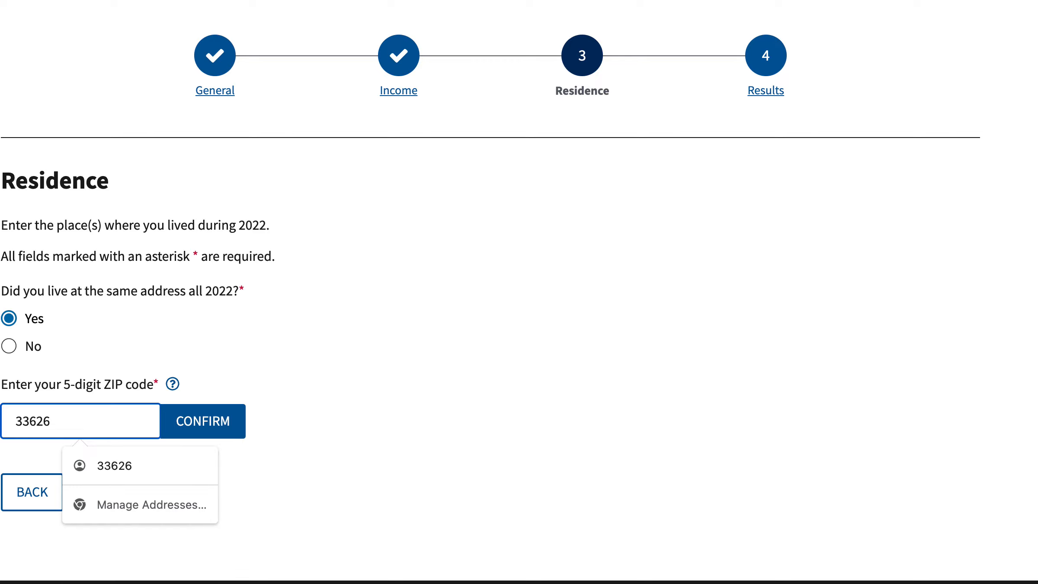
left_click(240, 420)
scroll(176, 484, "down", 2)
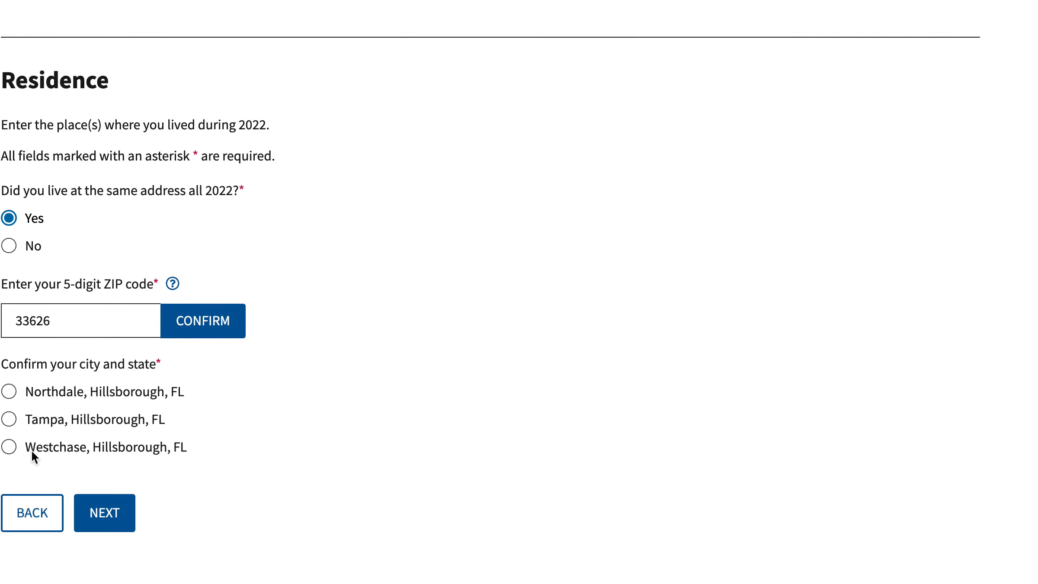
left_click(12, 420)
left_click(109, 505)
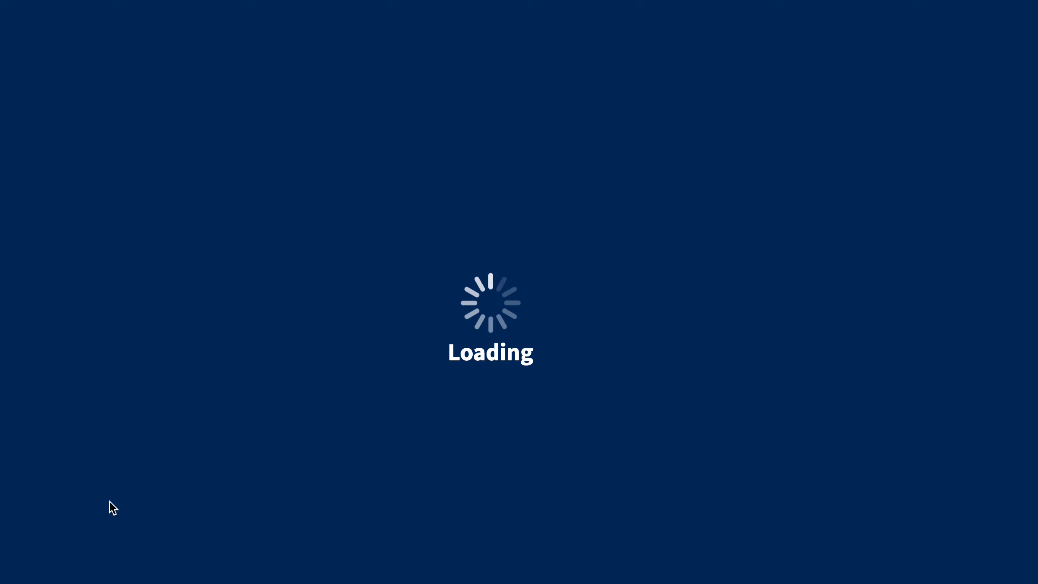
- Examine the recalculated total deduction, the next steps and the detailed results for the single Tampa residence
scroll(430, 484, "down", 5)
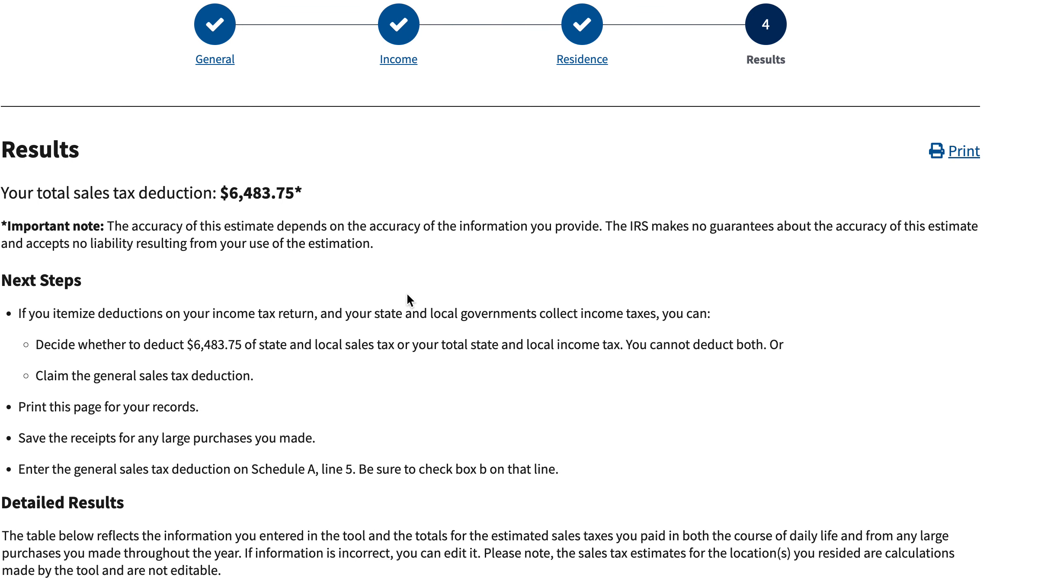
scroll(431, 299, "down", 8)
scroll(438, 298, "down", 1)
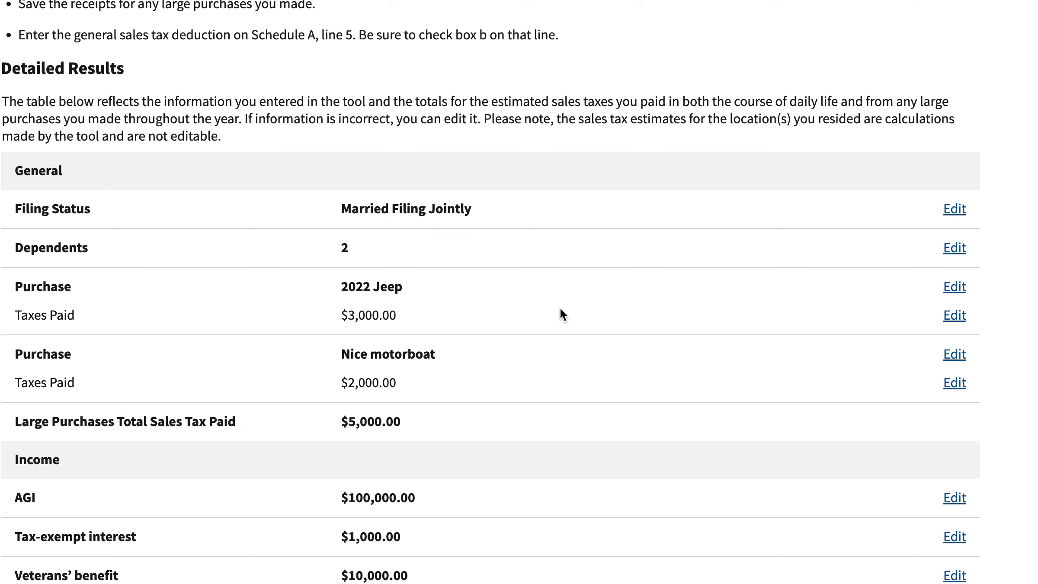
scroll(560, 308, "up", 7)
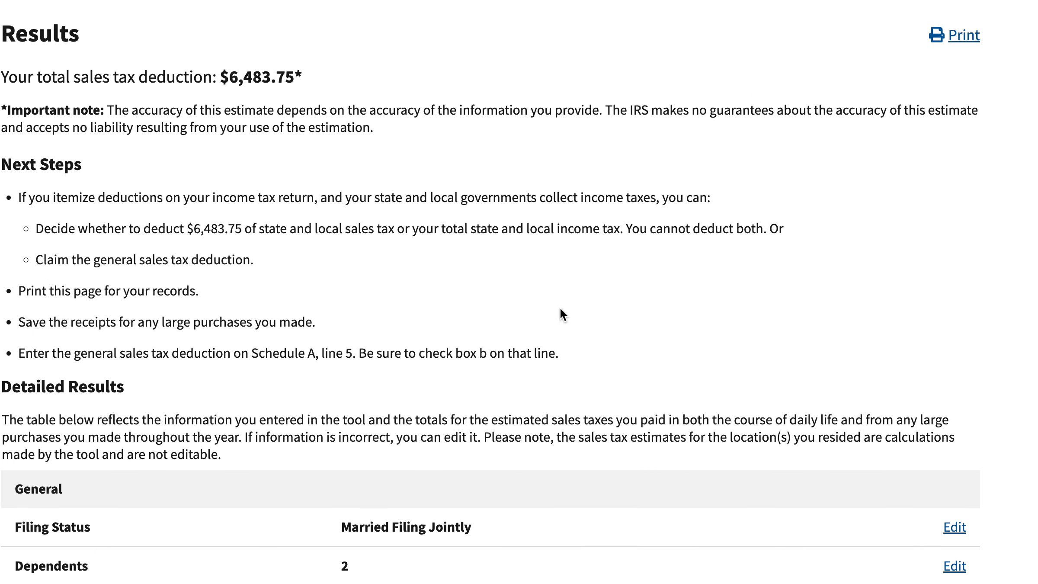
scroll(560, 307, "up", 1)
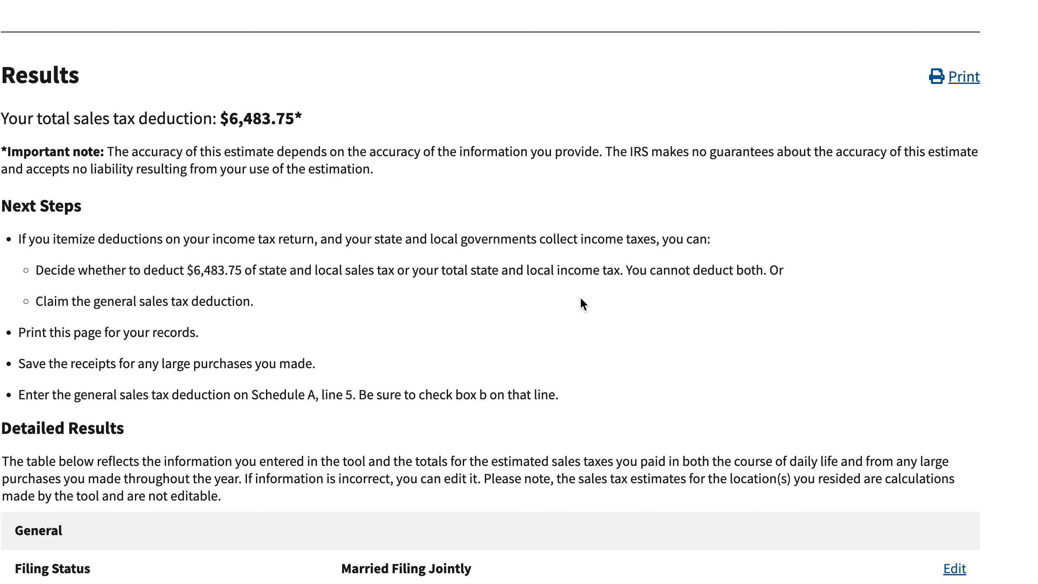
scroll(581, 299, "up", 6)
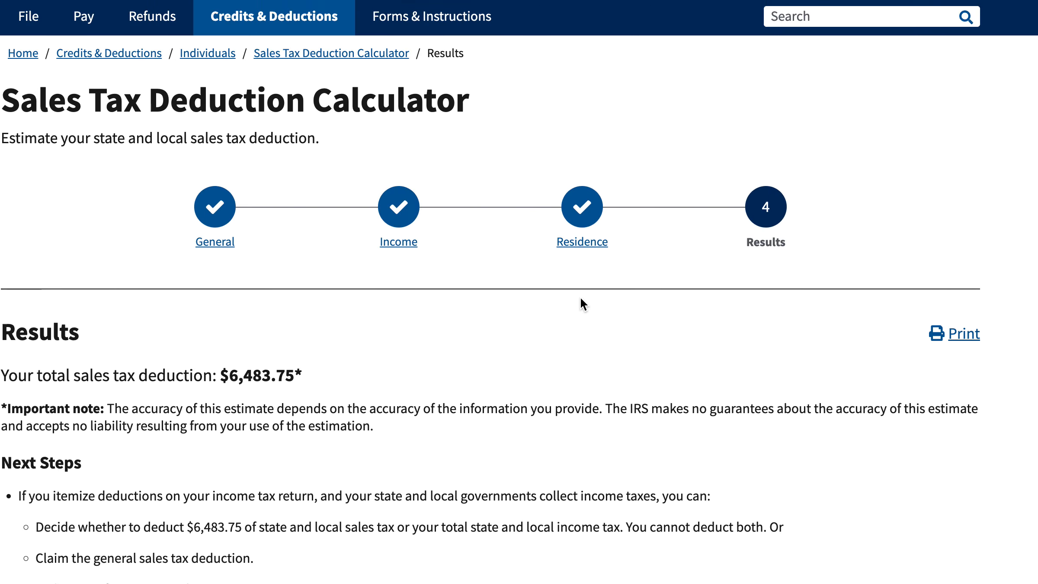
scroll(578, 303, "up", 1)
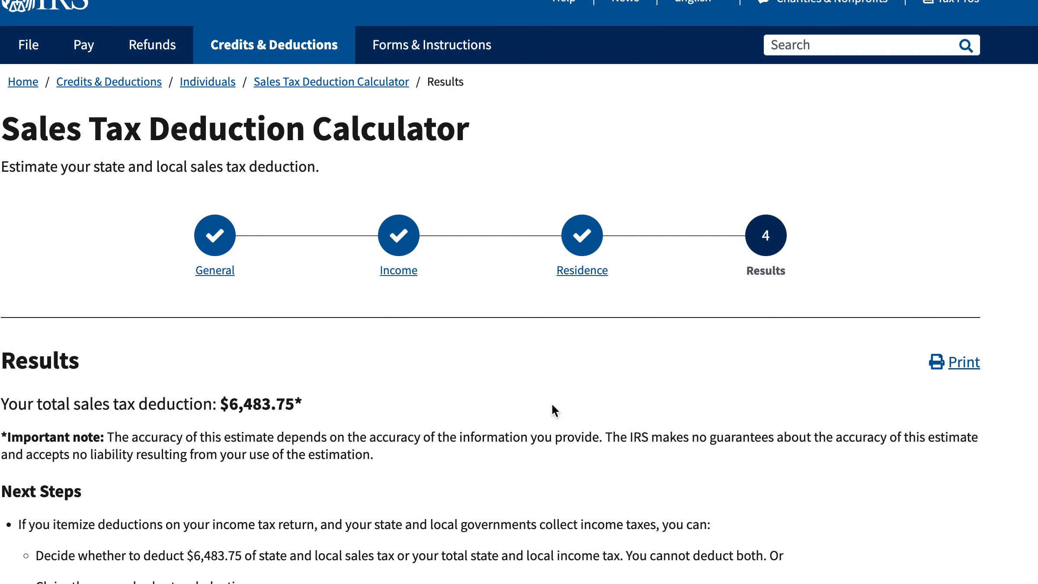
key("super+shift+5")
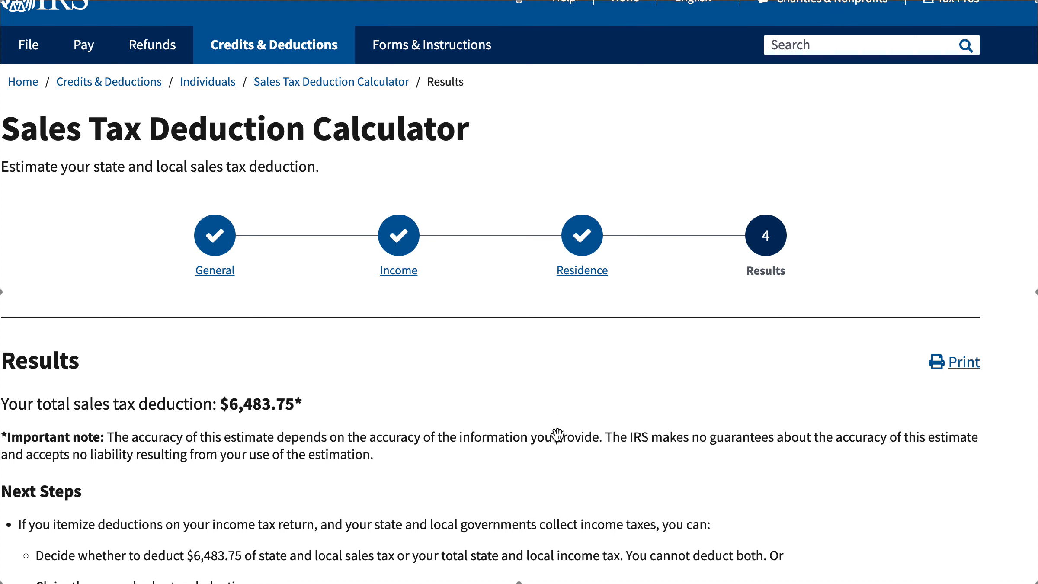